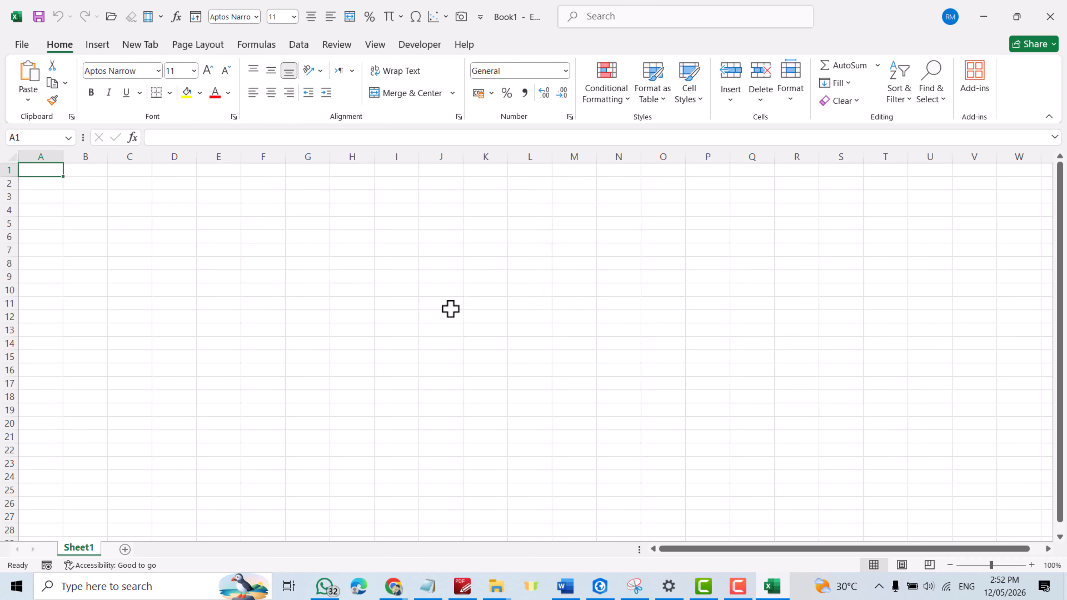
# Step: Switch to the Word prompt document and copy the full red prompt text, from "Write a complete Excel VBA macro code" through "one complete block."
pyautogui.click(566, 587)
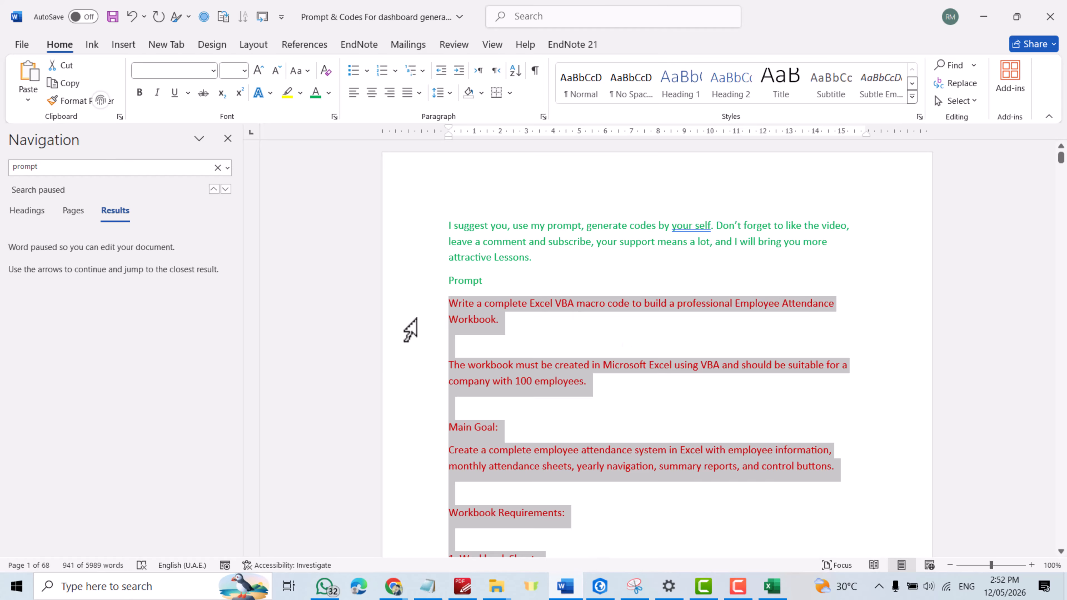
pyautogui.click(828, 329)
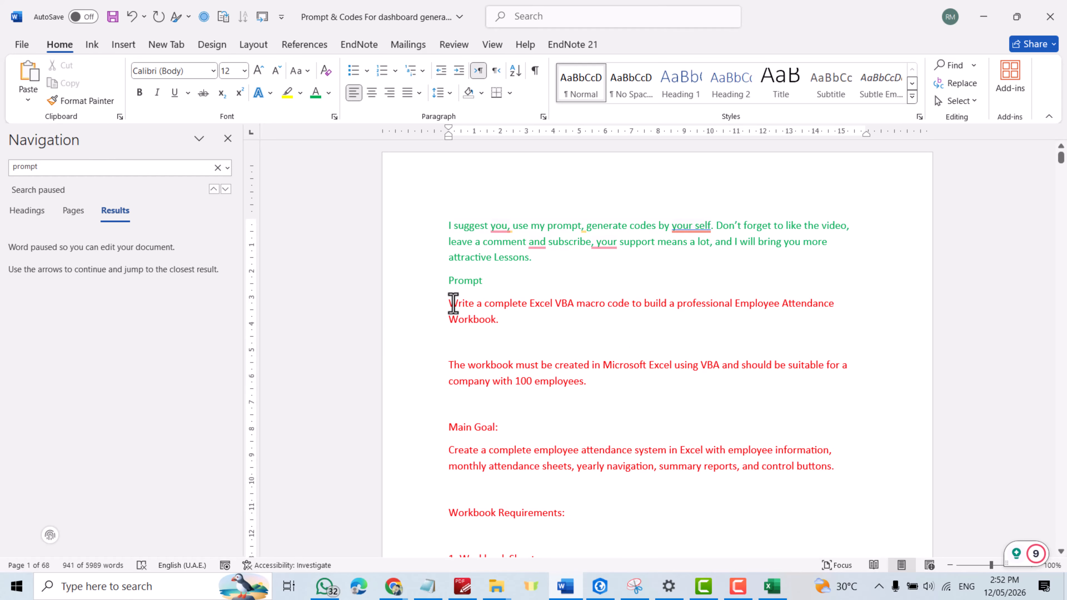
pyautogui.moveTo(453, 303); pyautogui.dragTo(751, 527)
pyautogui.hotkey('ctrl', 'c')
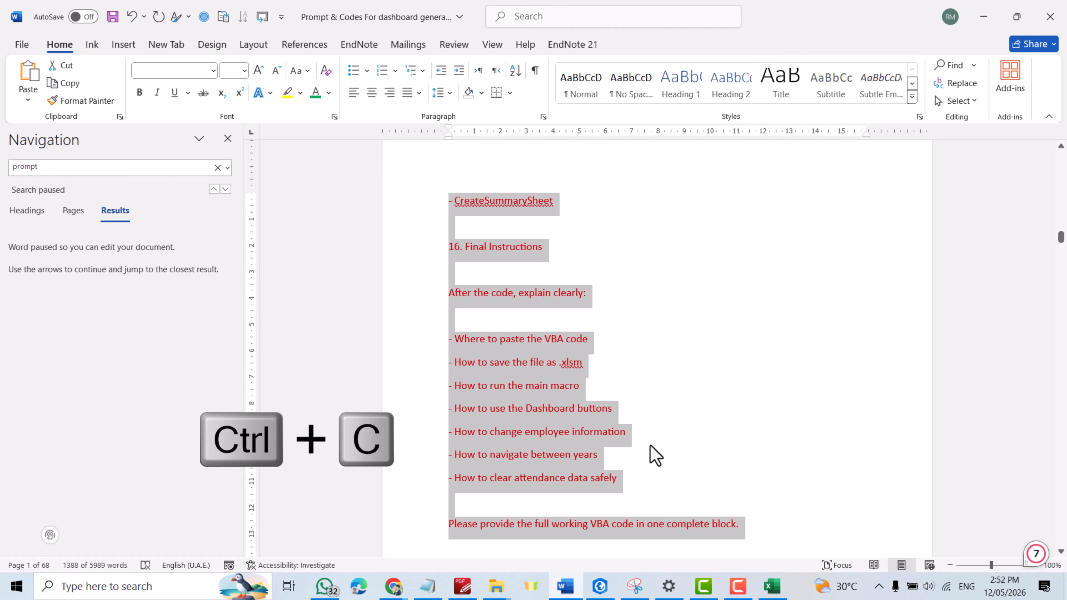
# Step: Switch to ChatGPT in Chrome, paste the copied attendance workbook prompt into a new chat and send it
pyautogui.moveTo(393, 587)
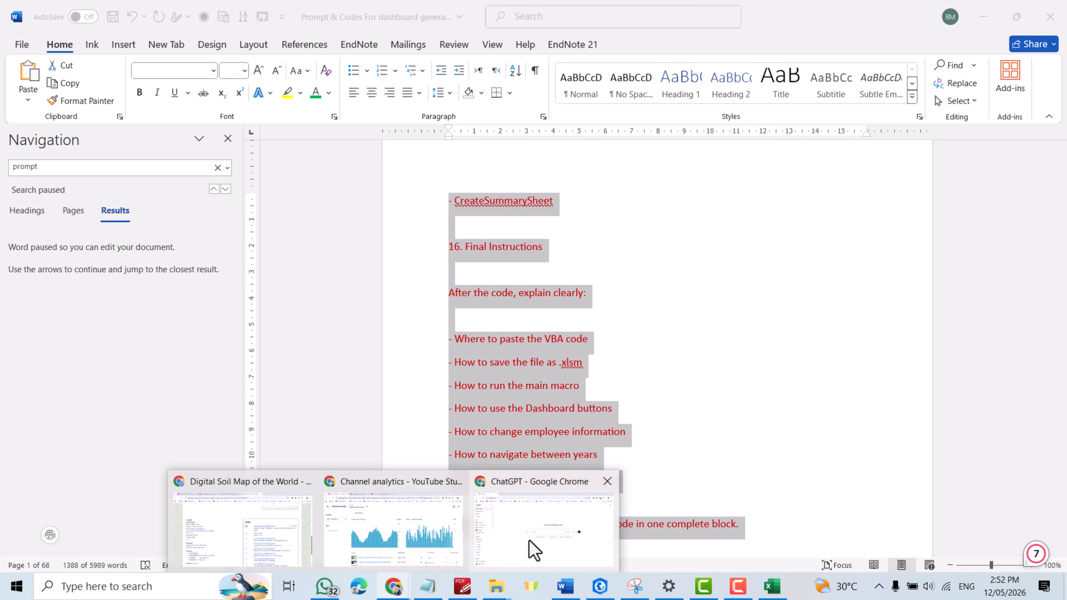
pyautogui.click(533, 549)
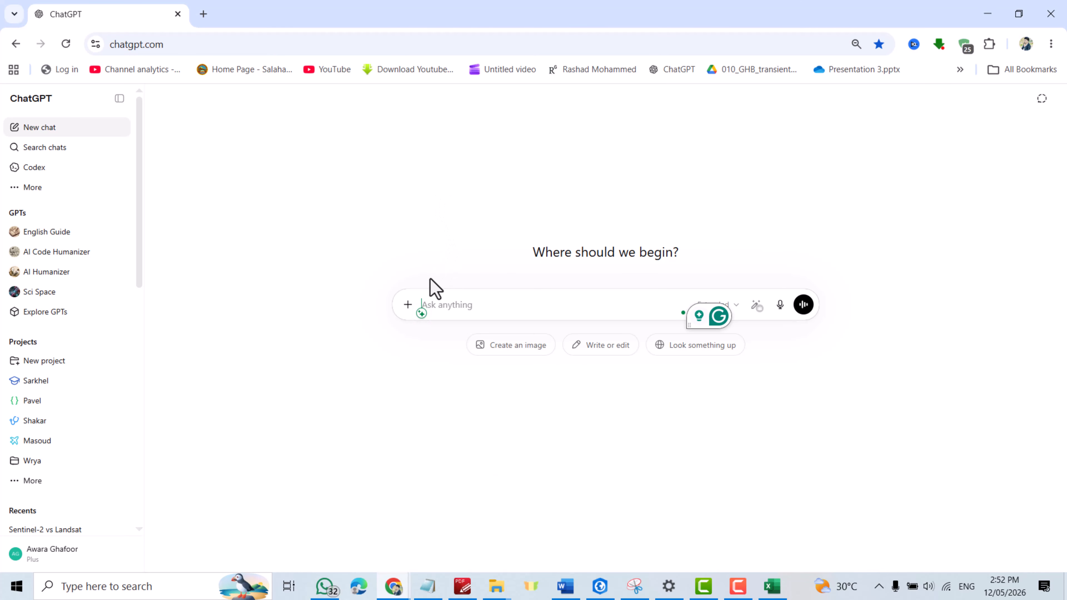
pyautogui.hotkey('ctrl', 'v')
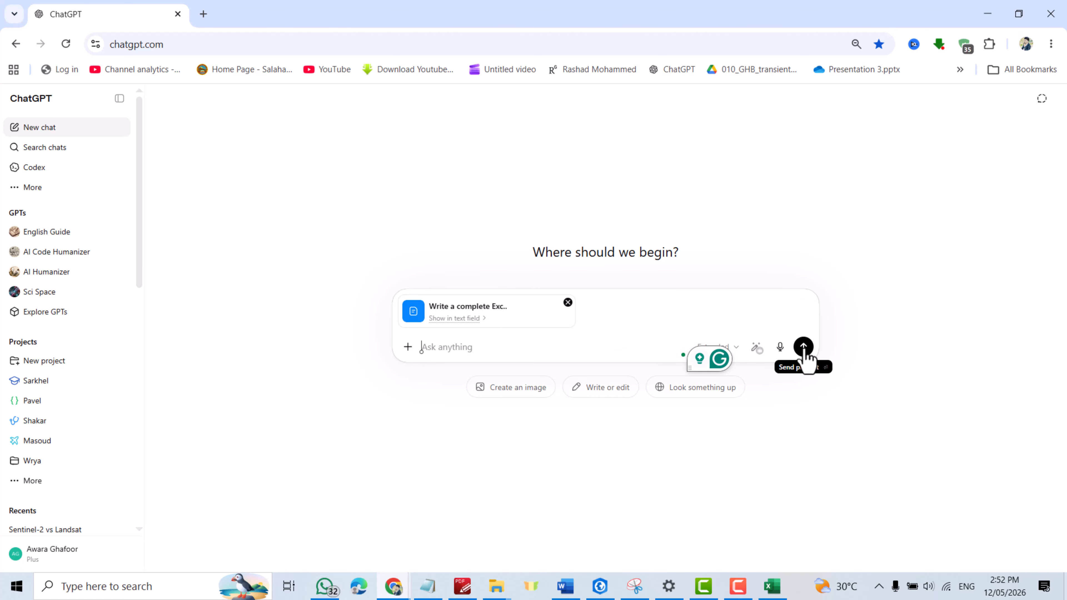
pyautogui.click(803, 347)
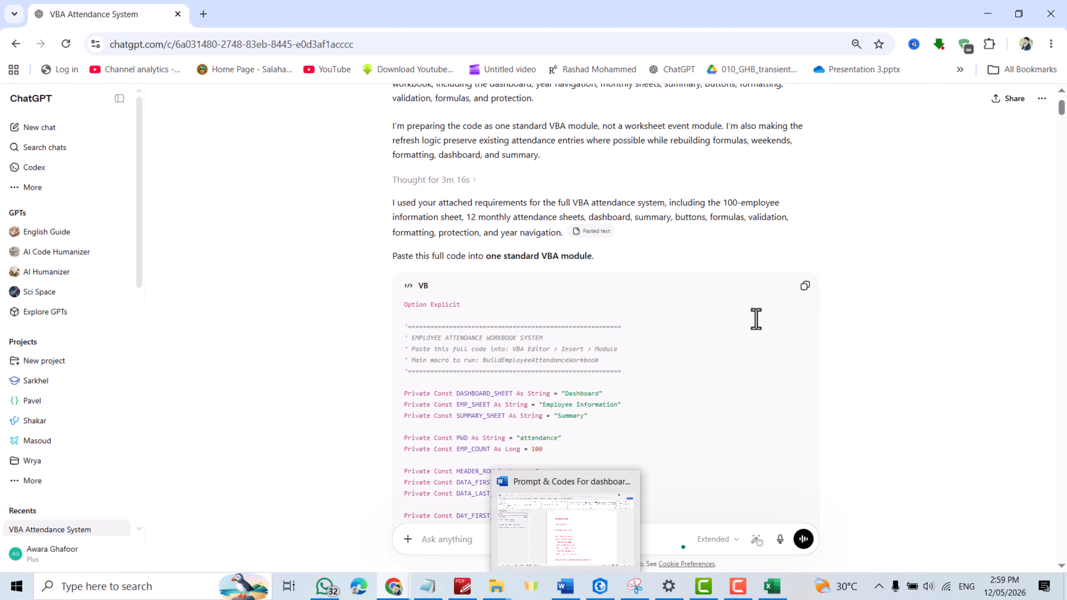
# Step: Switch to Excel, insert a standard VBA module in Book1 containing the generated attendance code, and return to the worksheet
pyautogui.moveTo(565, 586)
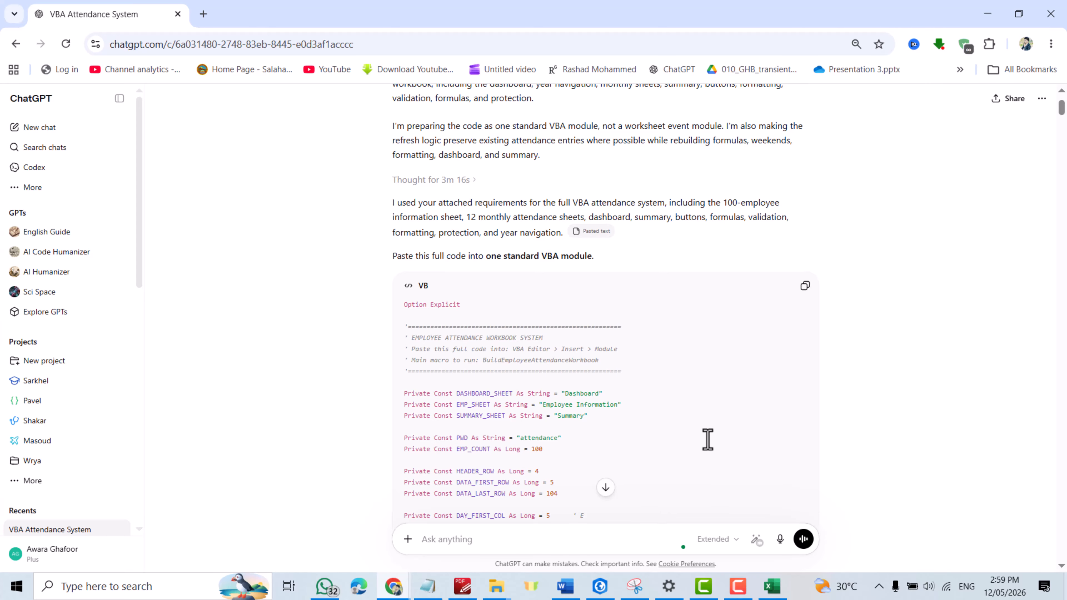
pyautogui.click(772, 587)
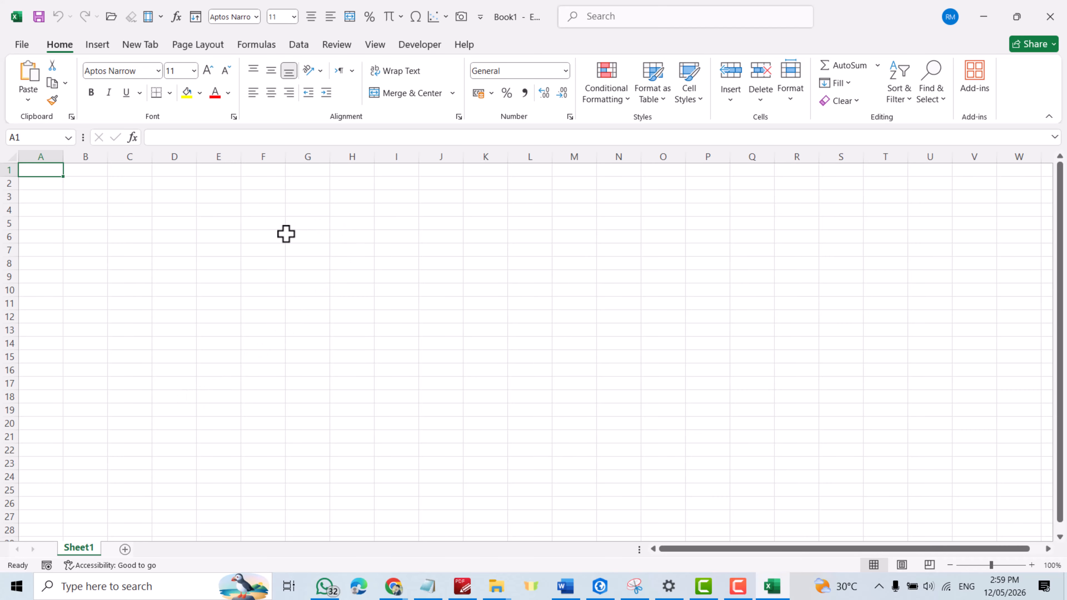
pyautogui.click(420, 44)
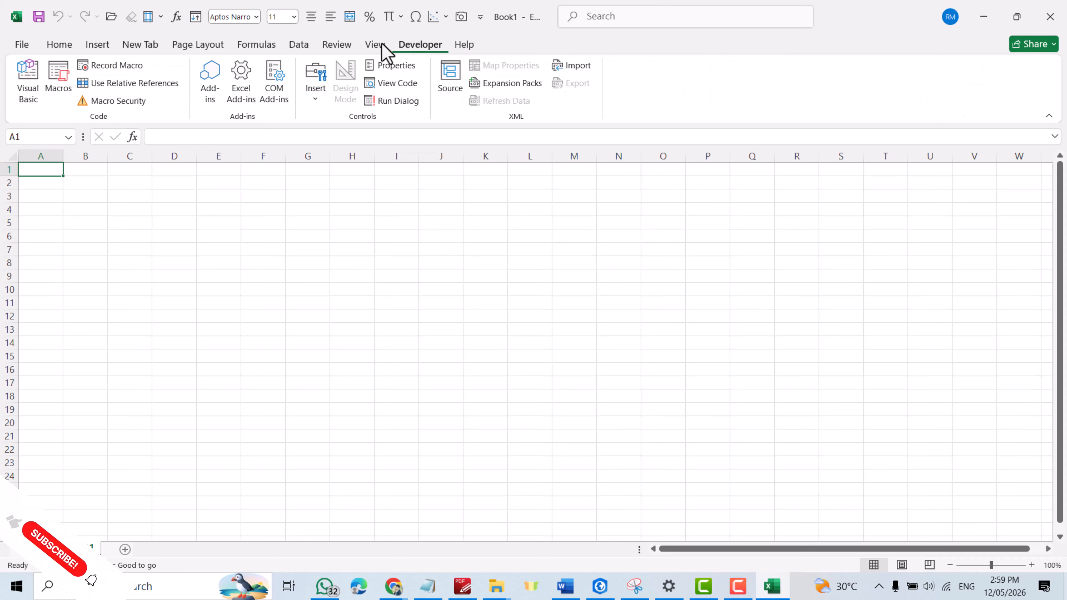
pyautogui.click(26, 90)
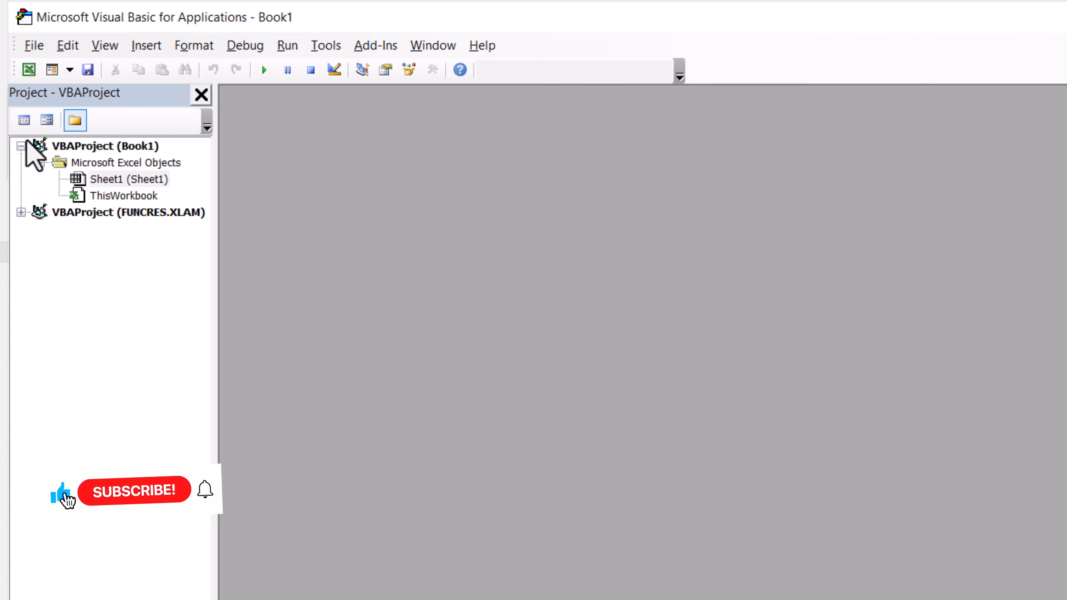
pyautogui.click(147, 46)
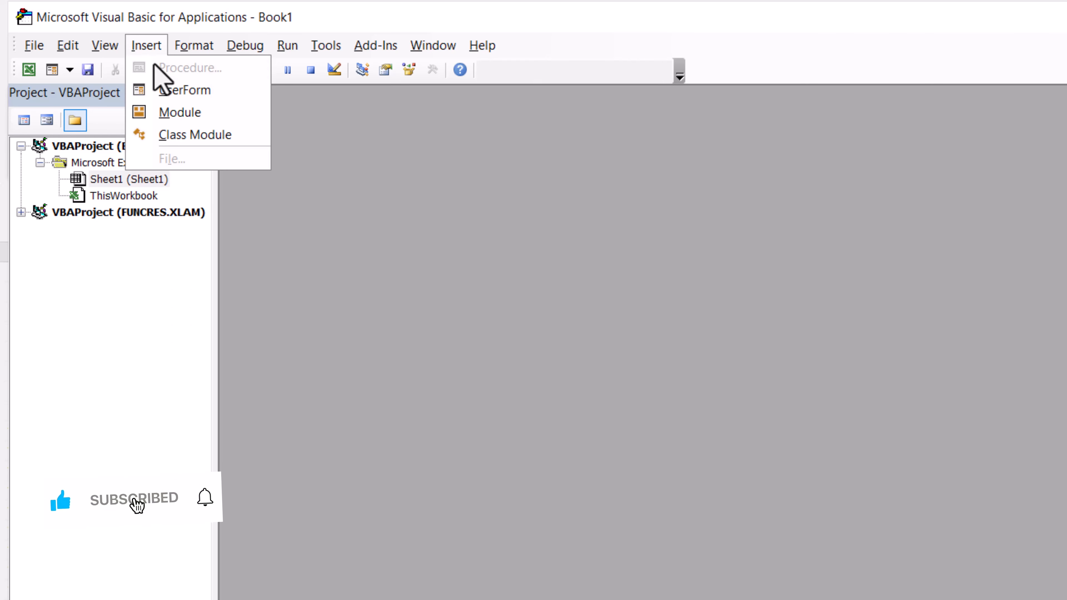
pyautogui.click(179, 112)
pyautogui.hotkey('ctrl', 'v')
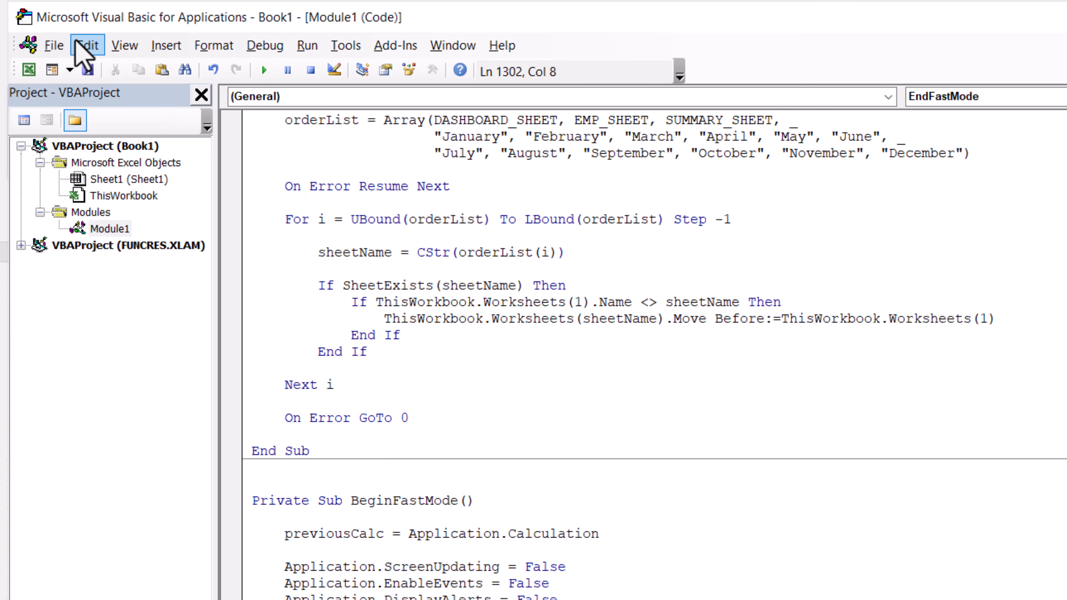
pyautogui.click(53, 46)
pyautogui.click(91, 186)
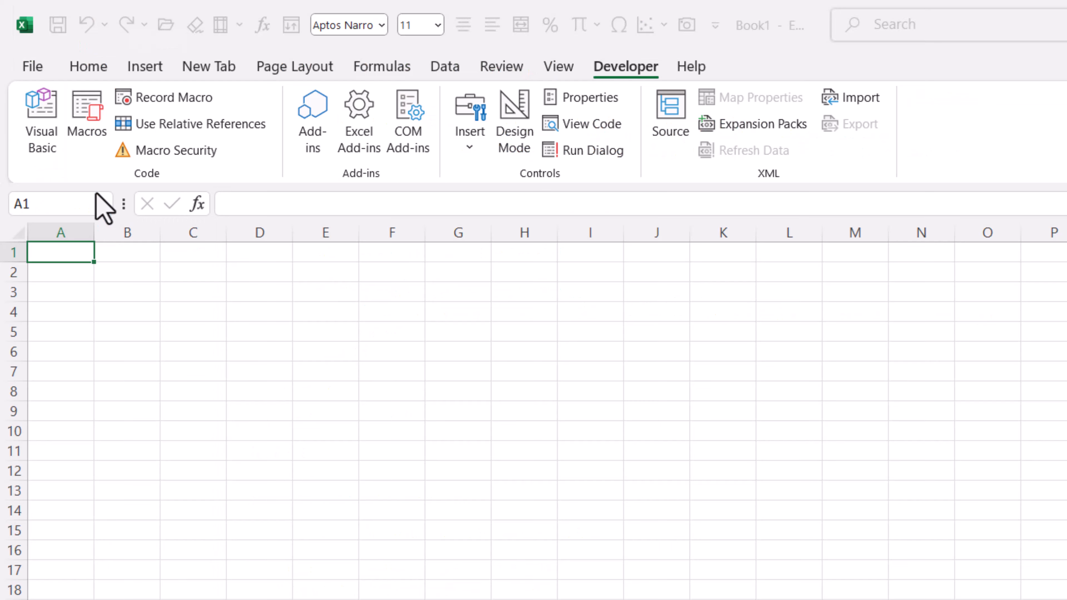
# Step: Draw a rounded rectangle on Sheet1 covering about columns M to R, rows 14 to 16
pyautogui.click(148, 67)
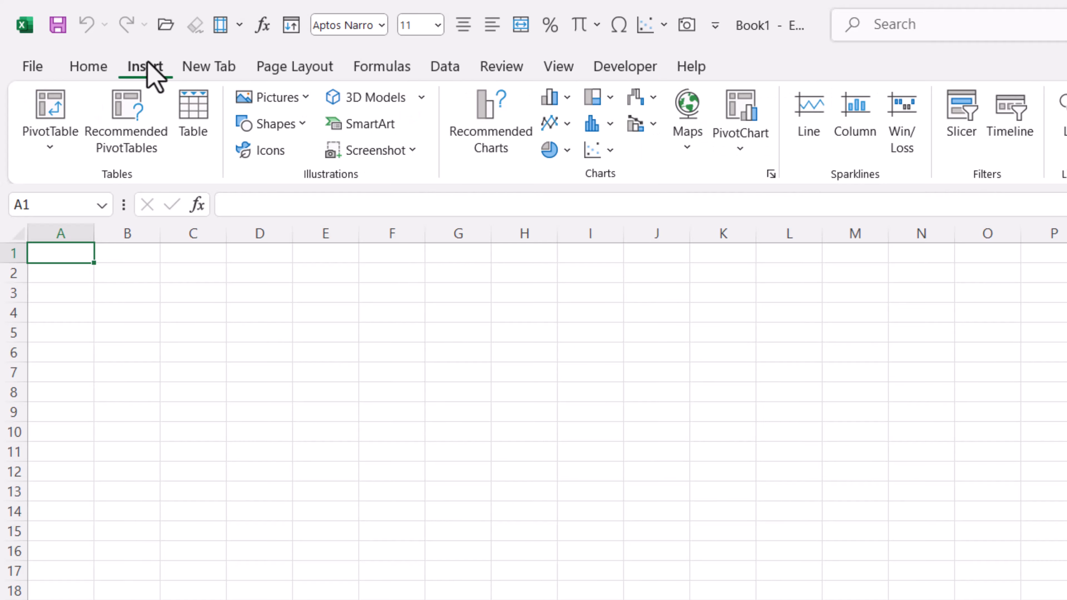
pyautogui.click(287, 128)
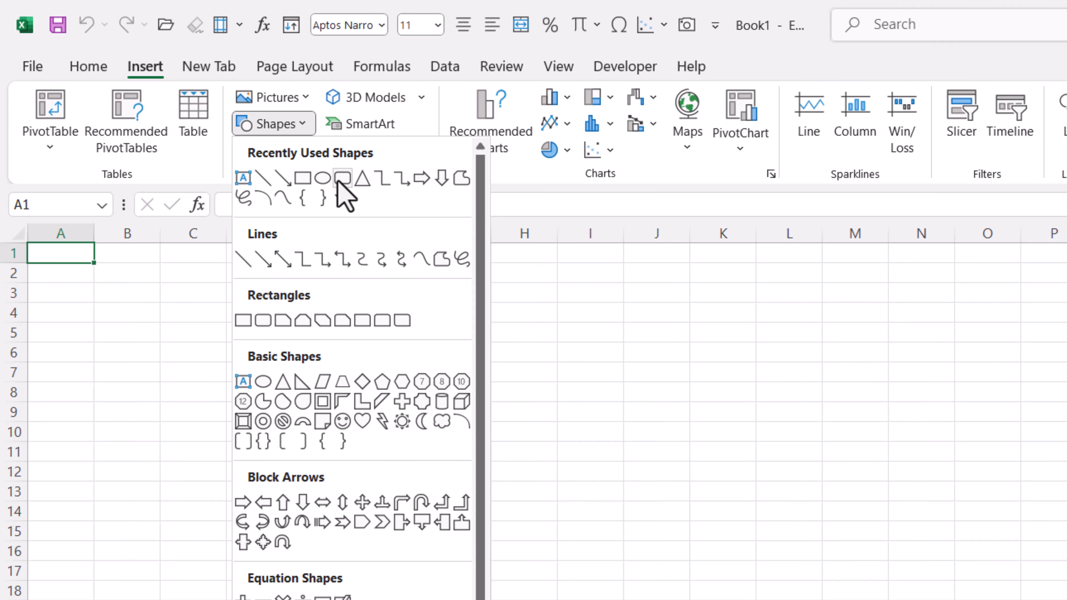
pyautogui.click(341, 178)
pyautogui.moveTo(843, 498); pyautogui.dragTo(1066, 524)
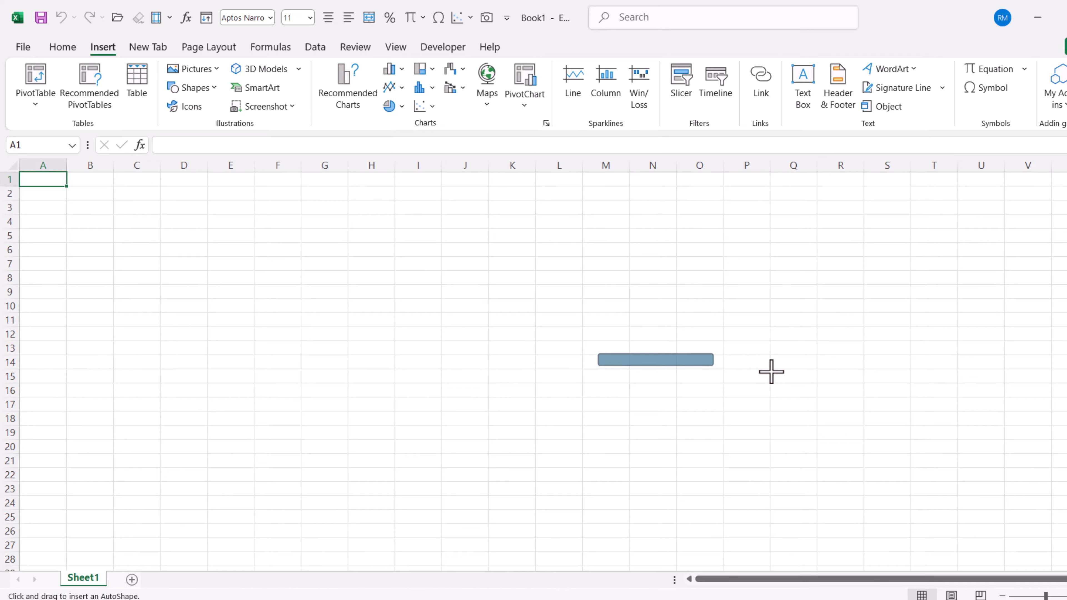
pyautogui.moveTo(771, 372); pyautogui.dragTo(851, 397)
pyautogui.press('Escape')
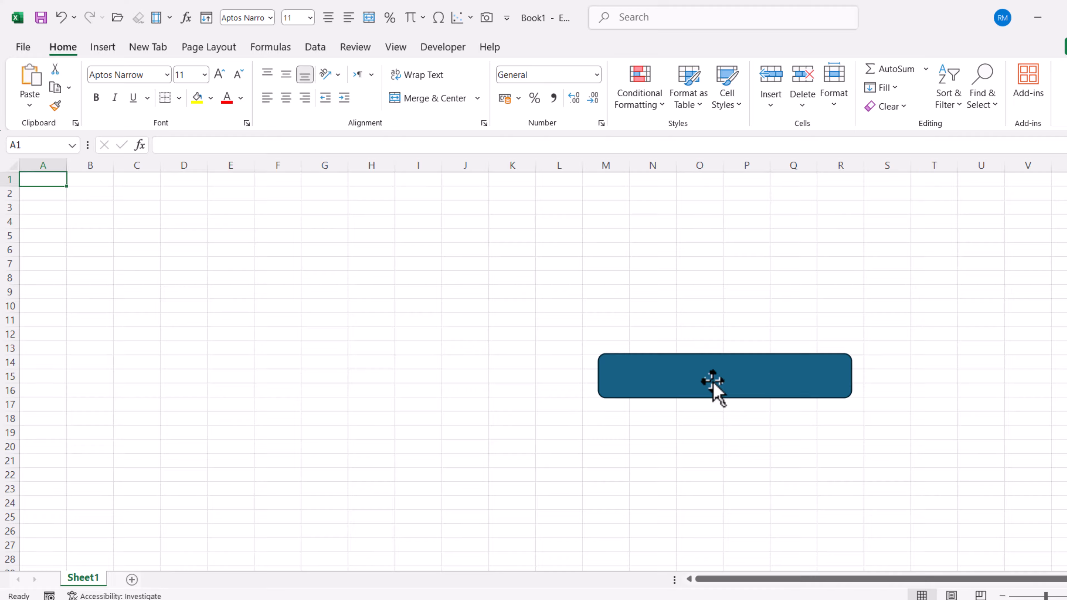
# Step: Label the rounded rectangle "Build Attendance Sheet"
pyautogui.write('Bu')
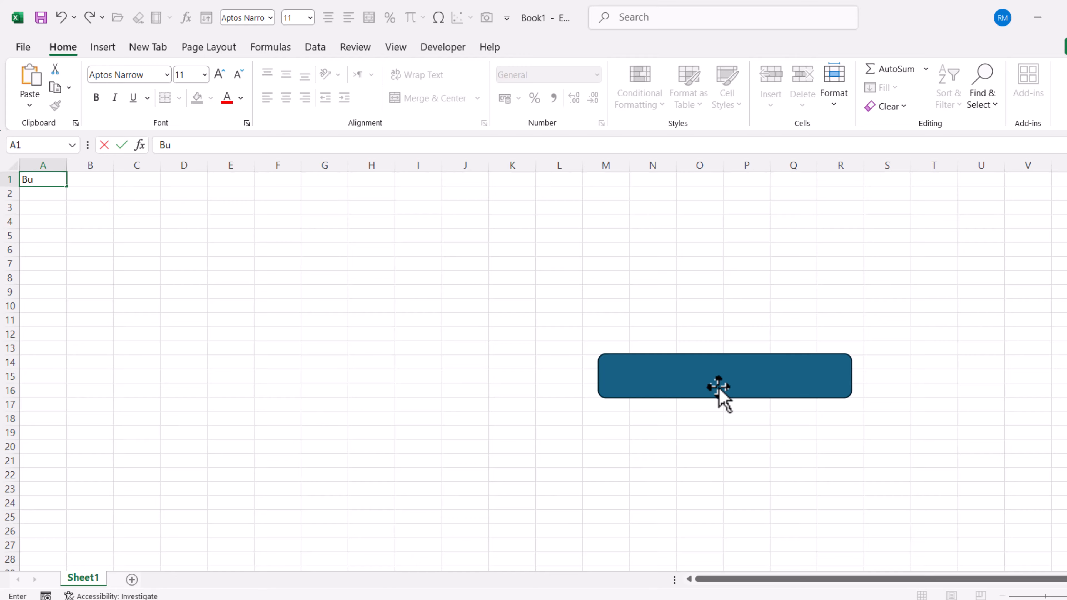
pyautogui.click(719, 387)
pyautogui.write('Build')
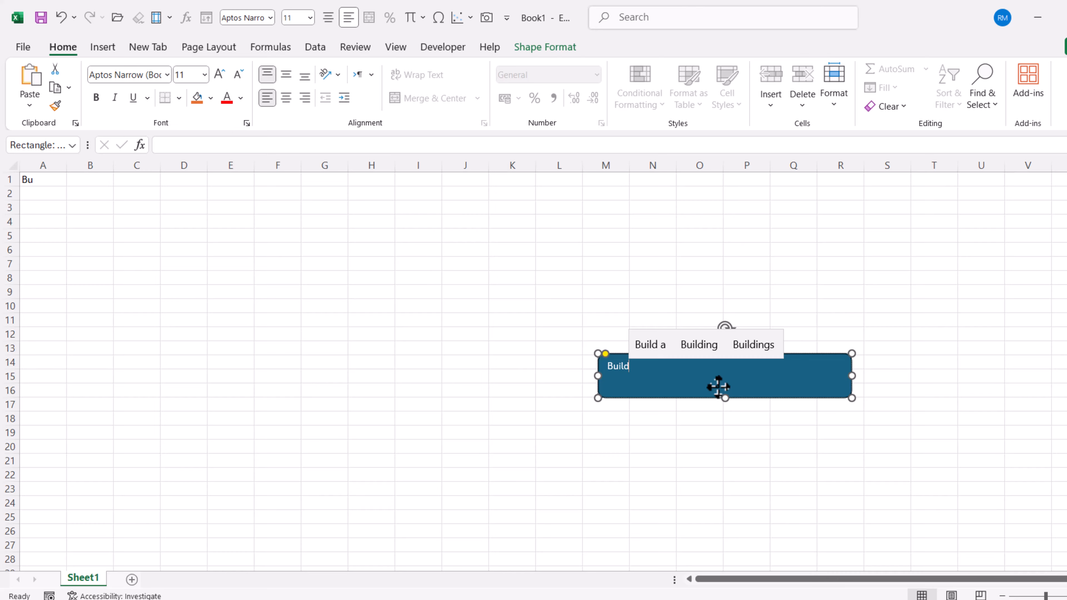
pyautogui.write(' Attenda')
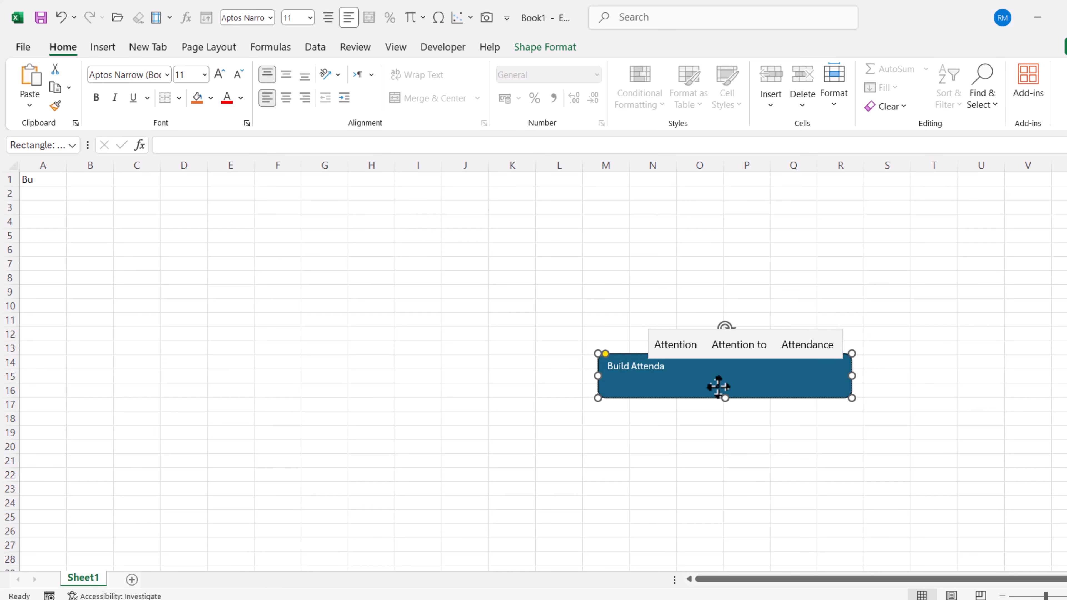
pyautogui.write('nce Sh')
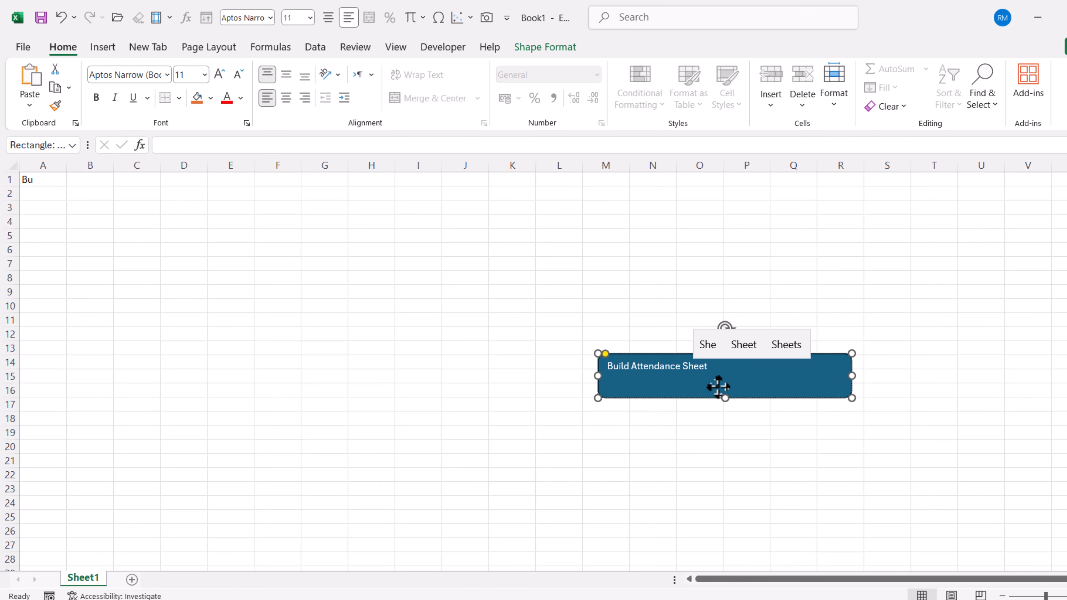
pyautogui.write('eet')
# Step: Set the rectangle's label to font size 25 and center it both vertically and horizontally
pyautogui.click(186, 75)
pyautogui.write('25')
pyautogui.press('Return')
pyautogui.click(286, 75)
pyautogui.click(286, 98)
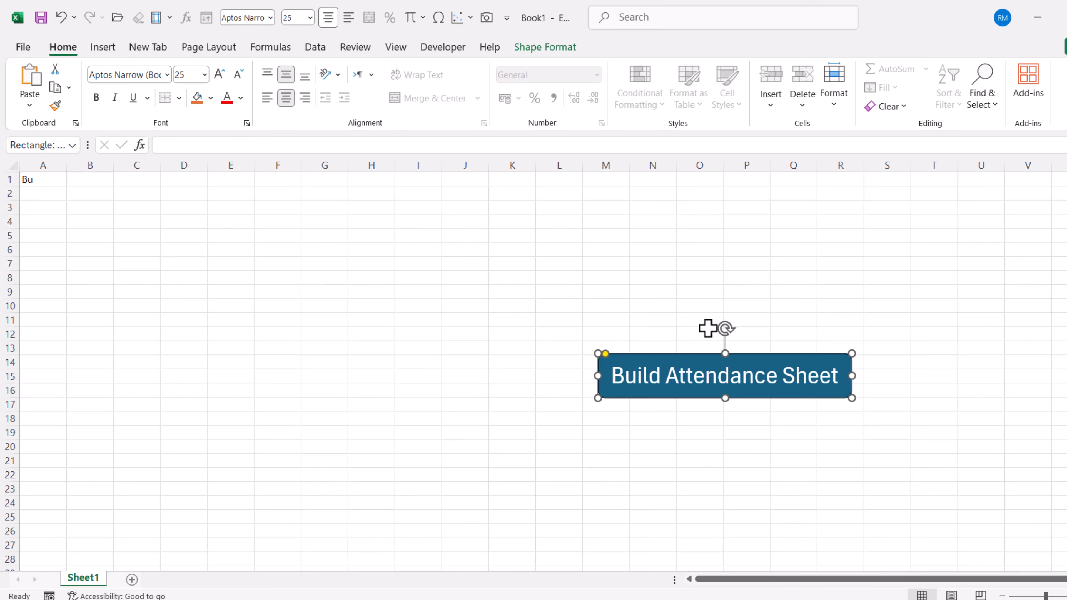
pyautogui.click(745, 277)
# Step: Assign the BuildEmployeeAttendanceWorkbook macro to the "Build Attendance Sheet" shape
pyautogui.click(707, 375)
pyautogui.rightClick(708, 378)
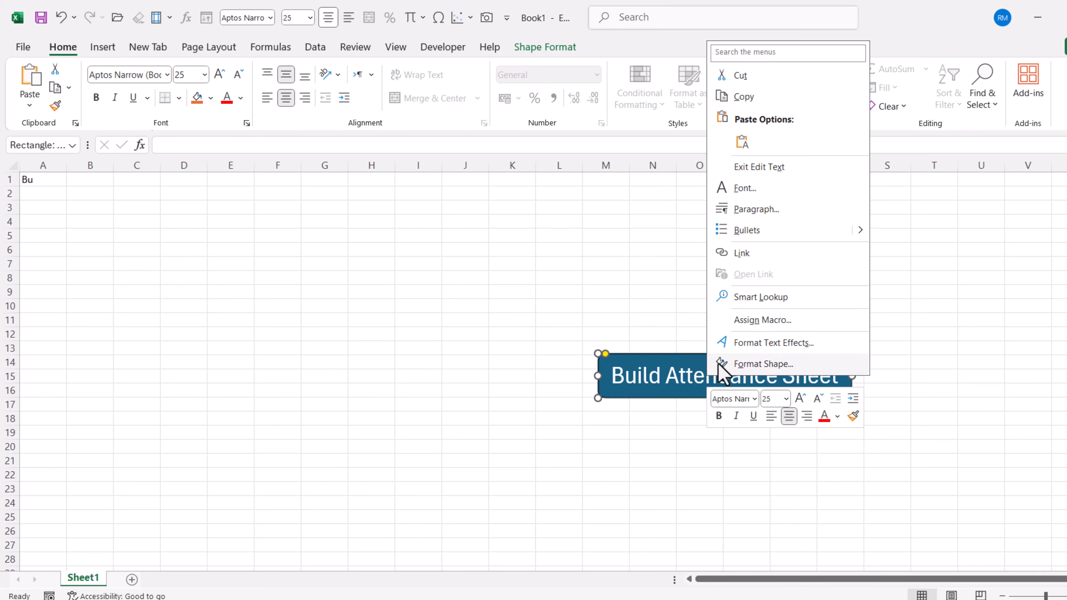
pyautogui.click(750, 321)
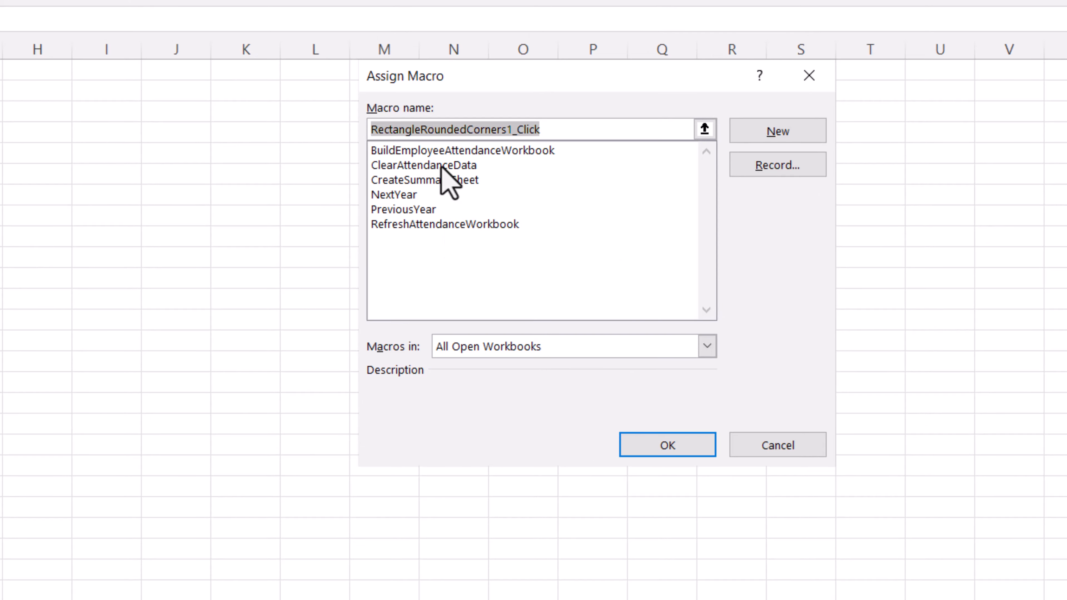
pyautogui.click(497, 151)
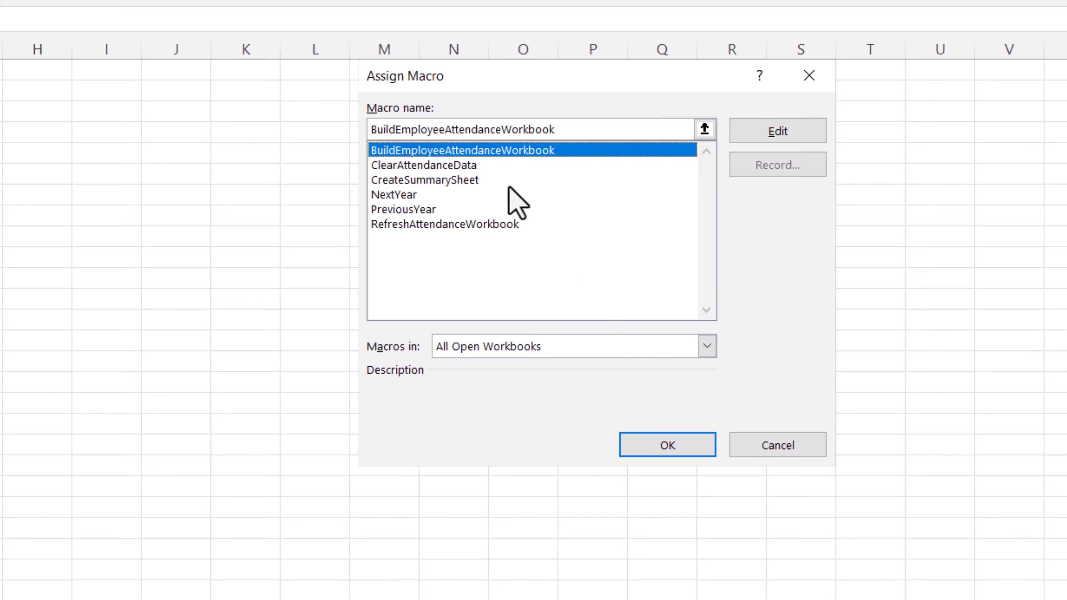
pyautogui.click(654, 449)
# Step: Deselect the shape, run its macro to generate the employee attendance workbook, and dismiss the completion message
pyautogui.click(847, 335)
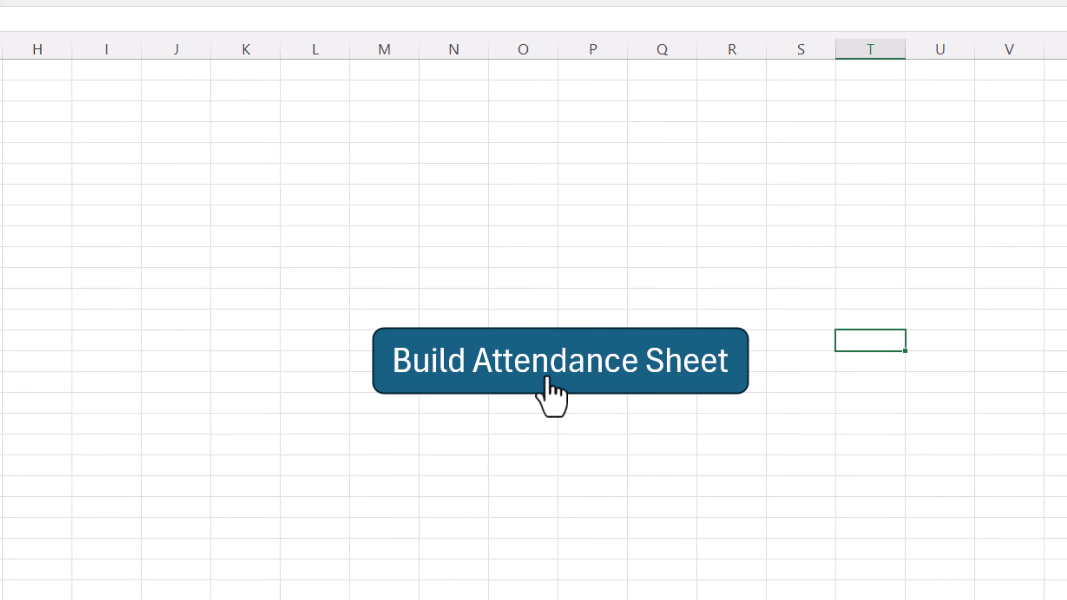
pyautogui.click(546, 378)
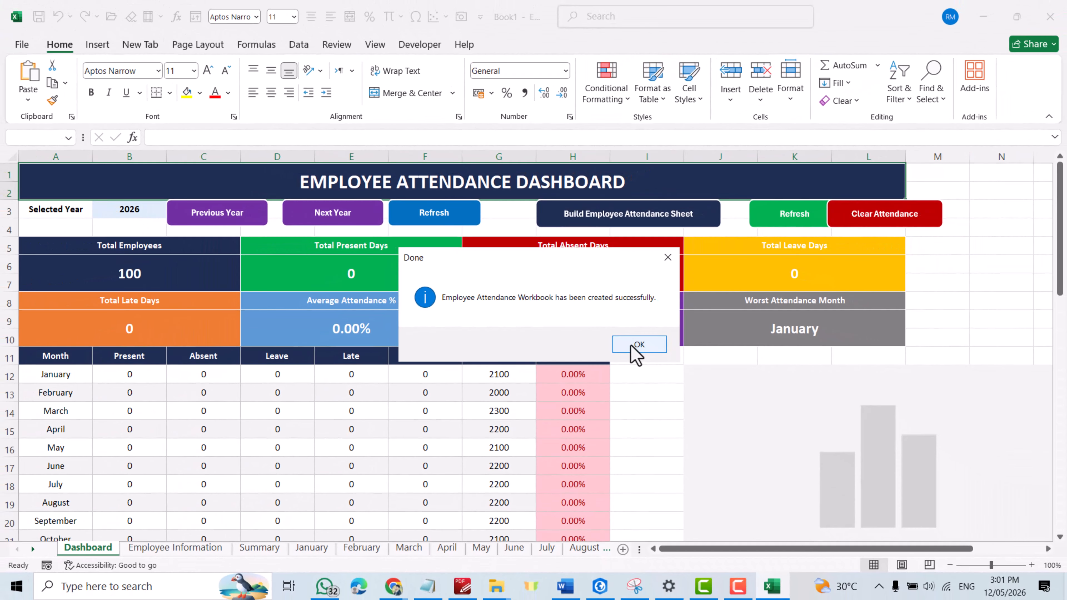
pyautogui.click(739, 459)
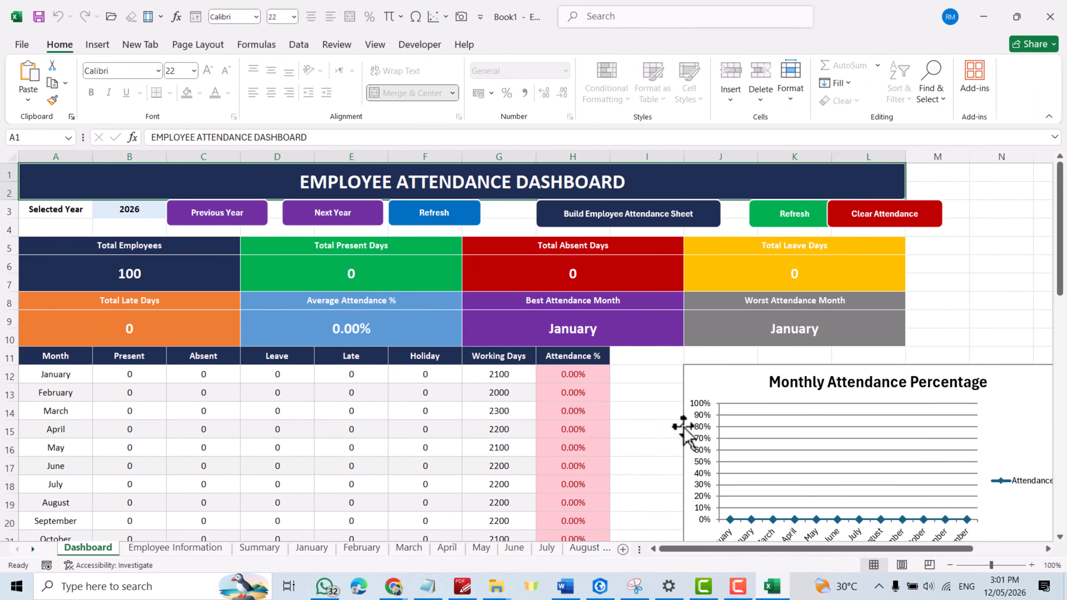
# Step: Examine the Dashboard sheet's monthly table, attendance codes and charts, and return to its beginning
pyautogui.scroll(-7, 684, 429)
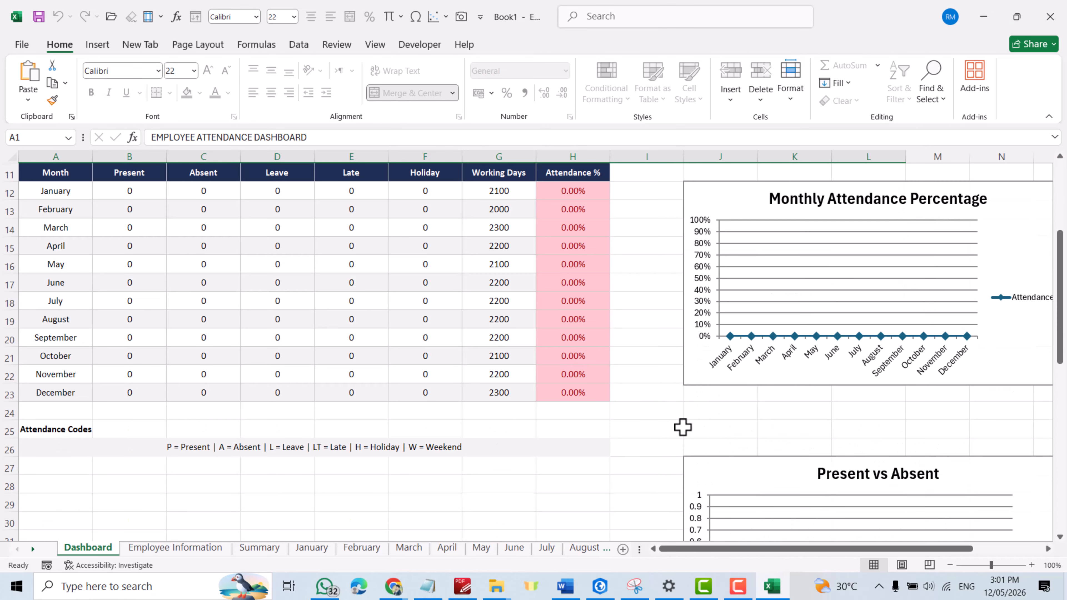
pyautogui.scroll(-2, 817, 422)
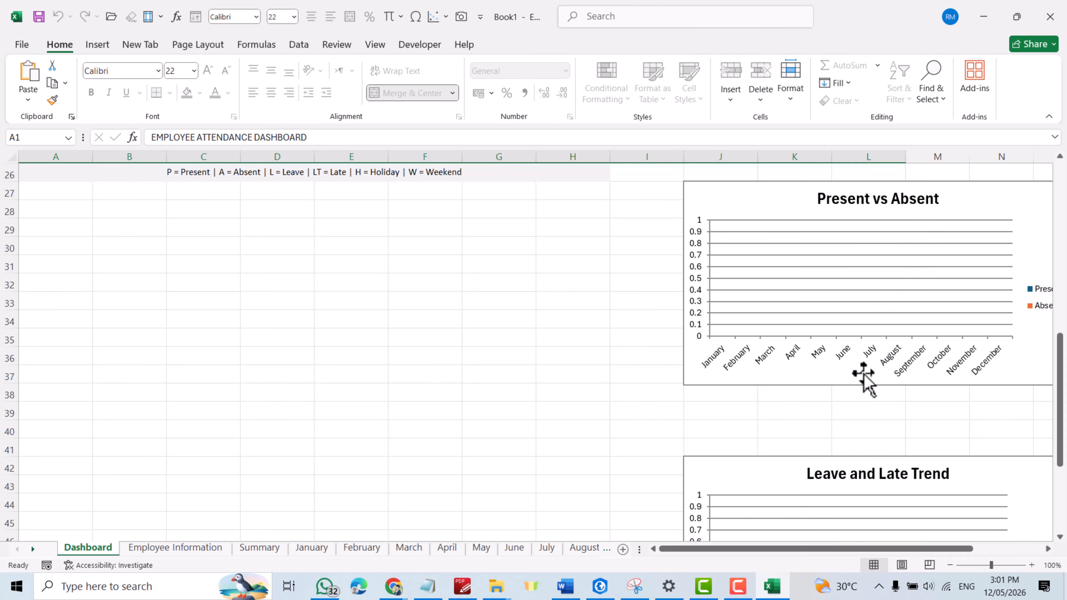
pyautogui.scroll(-3, 859, 404)
pyautogui.scroll(-2, 857, 370)
pyautogui.scroll(14, 849, 366)
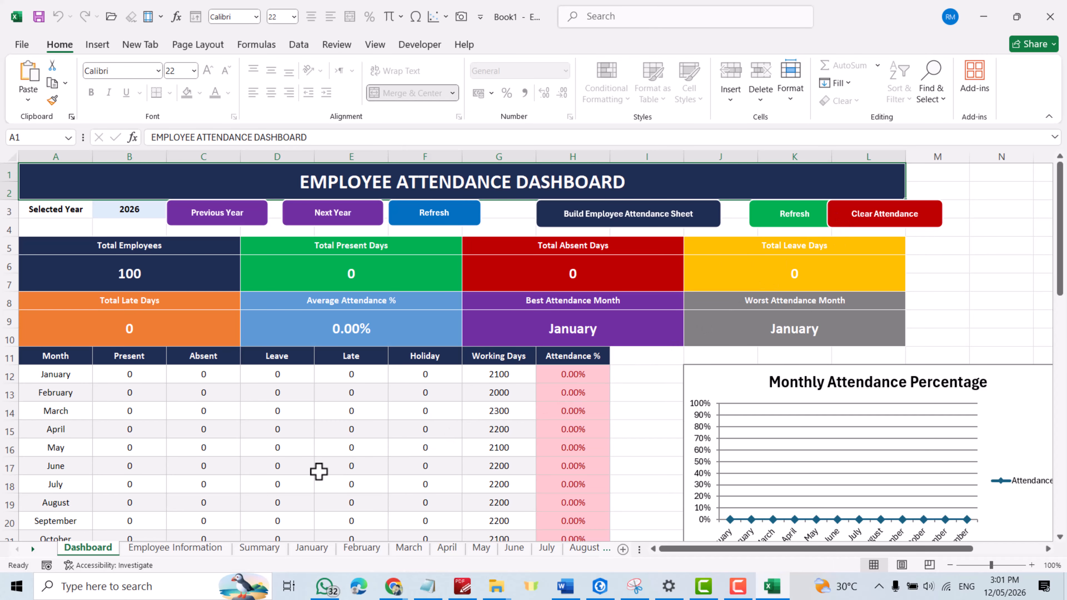
# Step: View the Employee Information sheet and the Employment Status choices for the first employee, leaving the status unselected
pyautogui.click(193, 548)
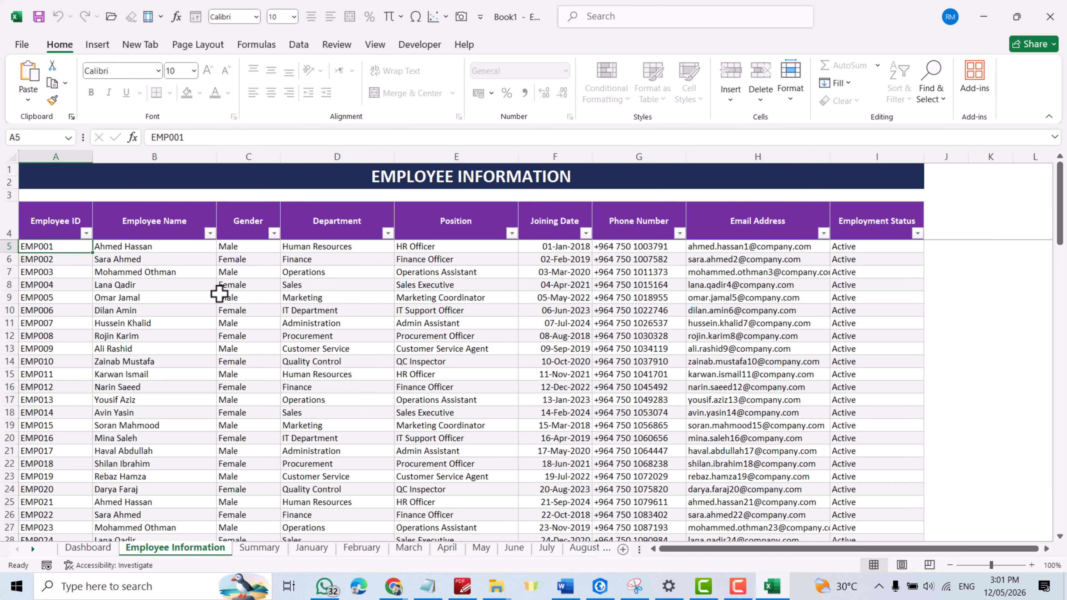
pyautogui.click(872, 247)
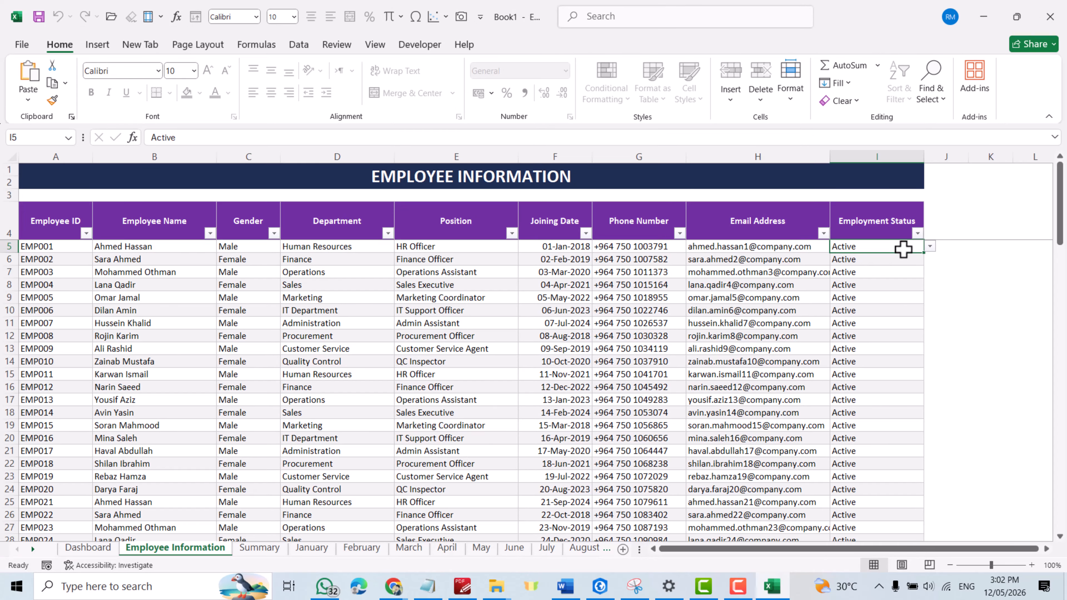
pyautogui.click(930, 247)
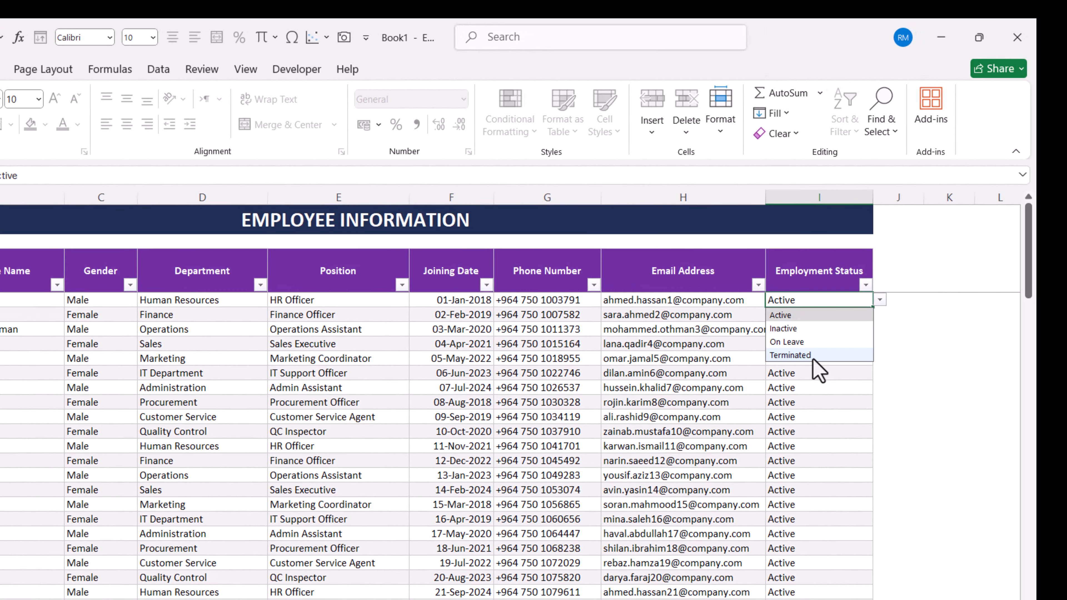
pyautogui.click(915, 332)
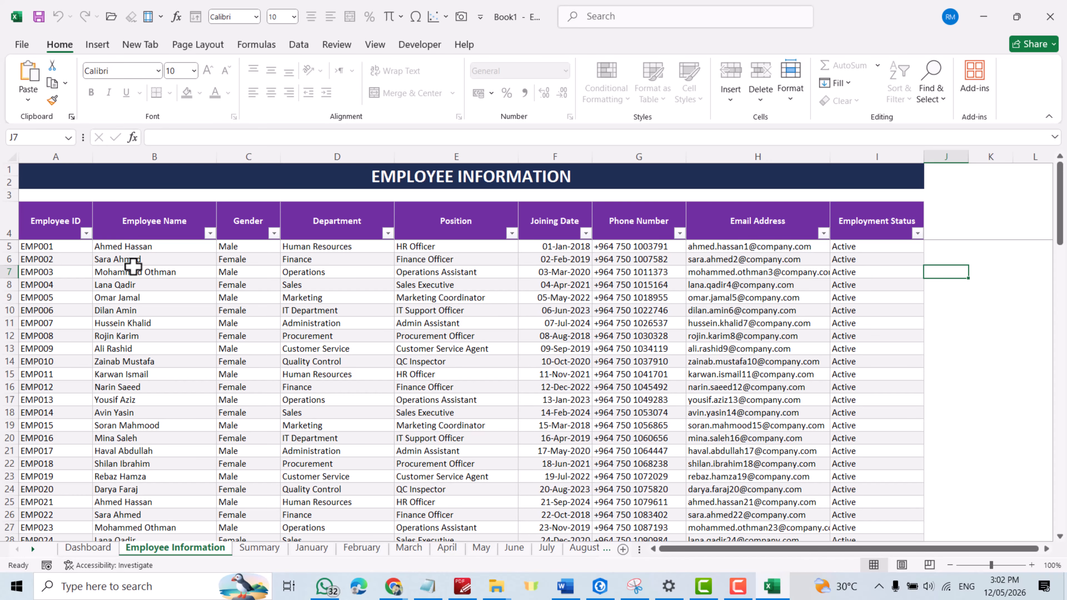
# Step: Replace the first employee's name on the Employee Information sheet with another full name and view the Summary sheet
pyautogui.click(135, 245)
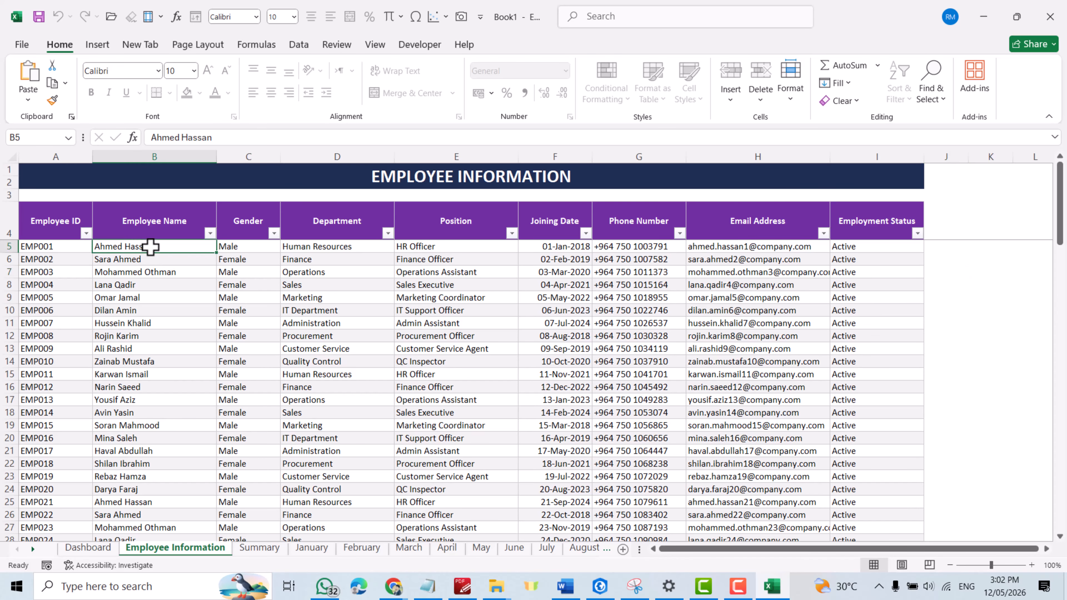
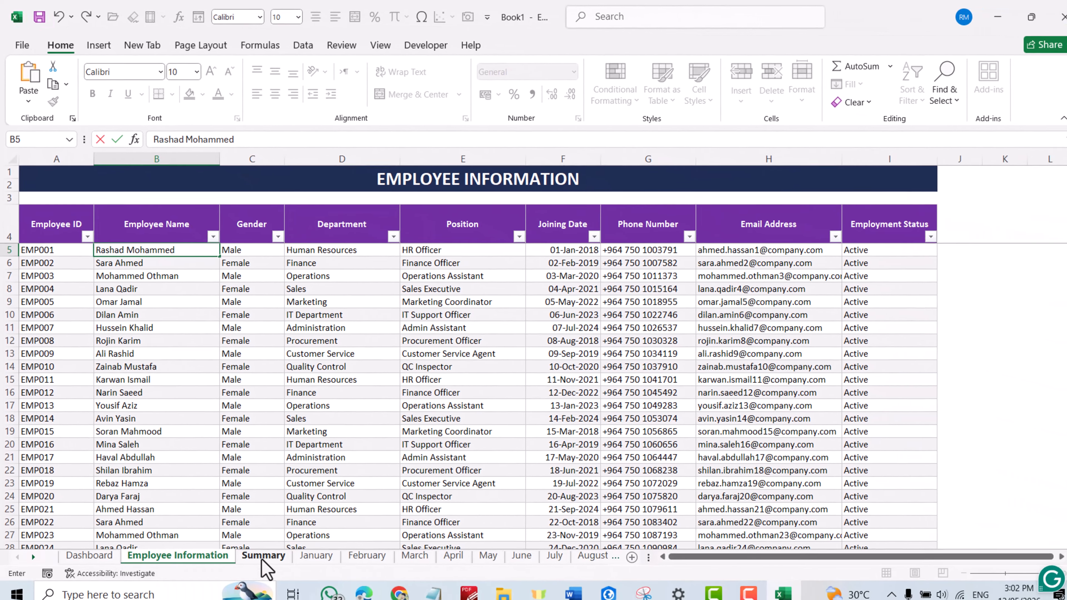
pyautogui.click(256, 553)
pyautogui.click(258, 551)
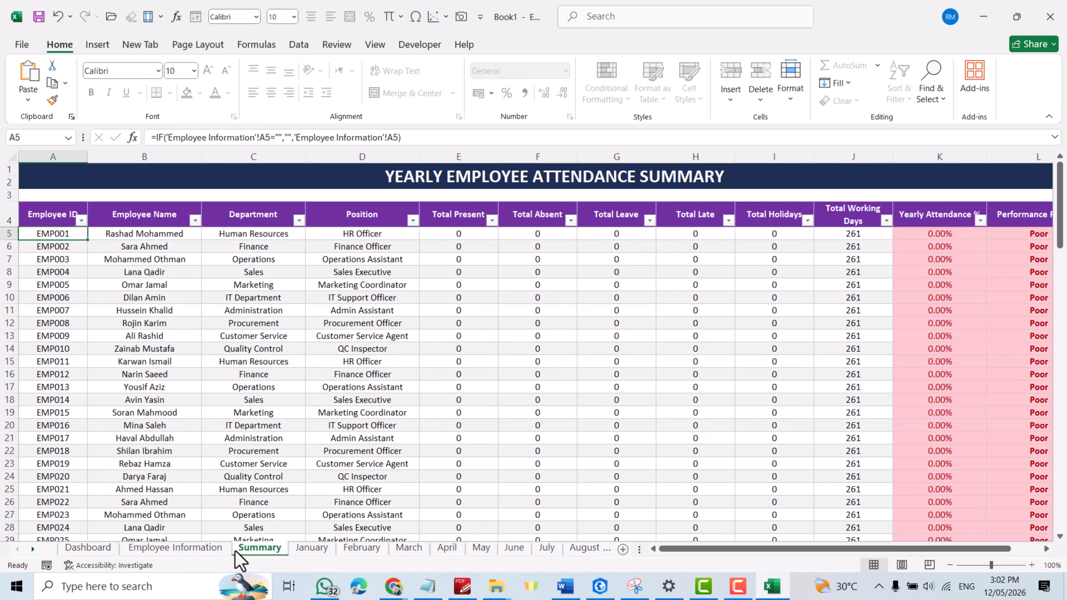
# Step: On the January sheet, mark the first employee P for day 1 and check the legend's Late, Holiday and Weekend codes
pyautogui.click(313, 551)
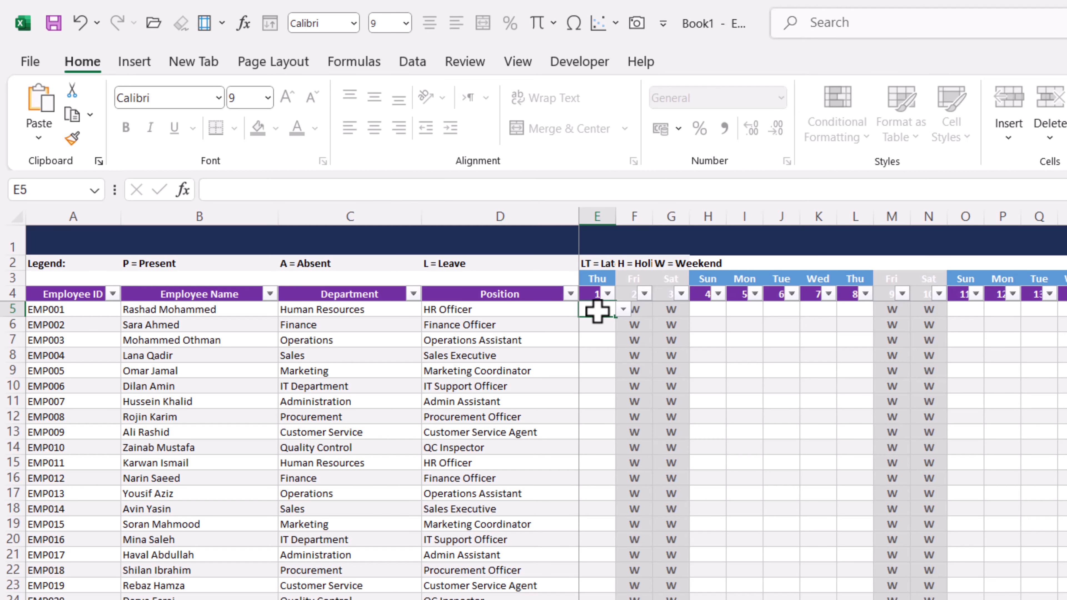
pyautogui.click(624, 310)
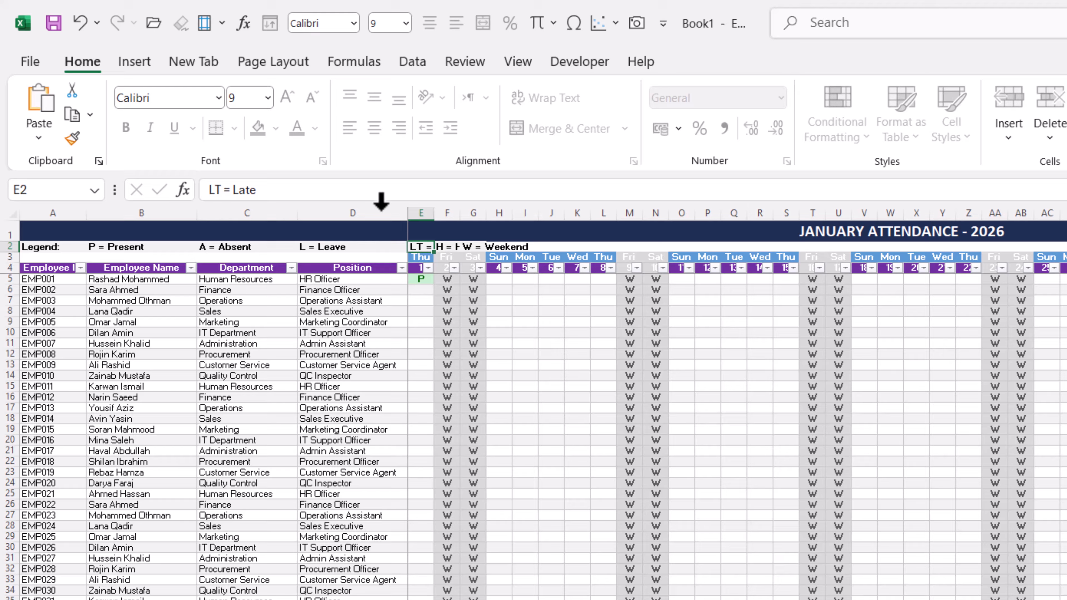
pyautogui.click(446, 247)
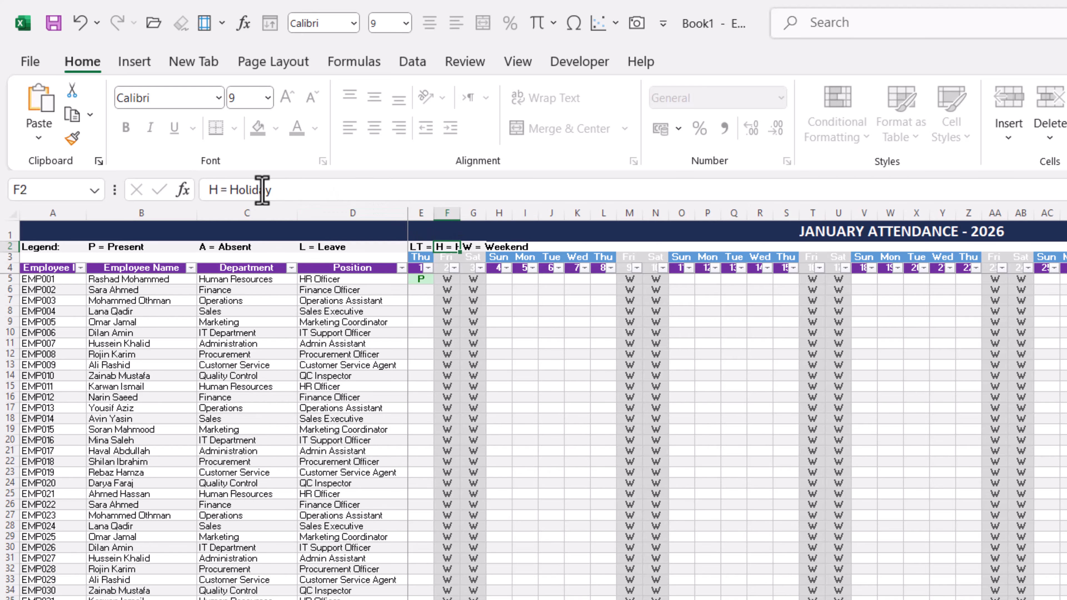
pyautogui.click(473, 245)
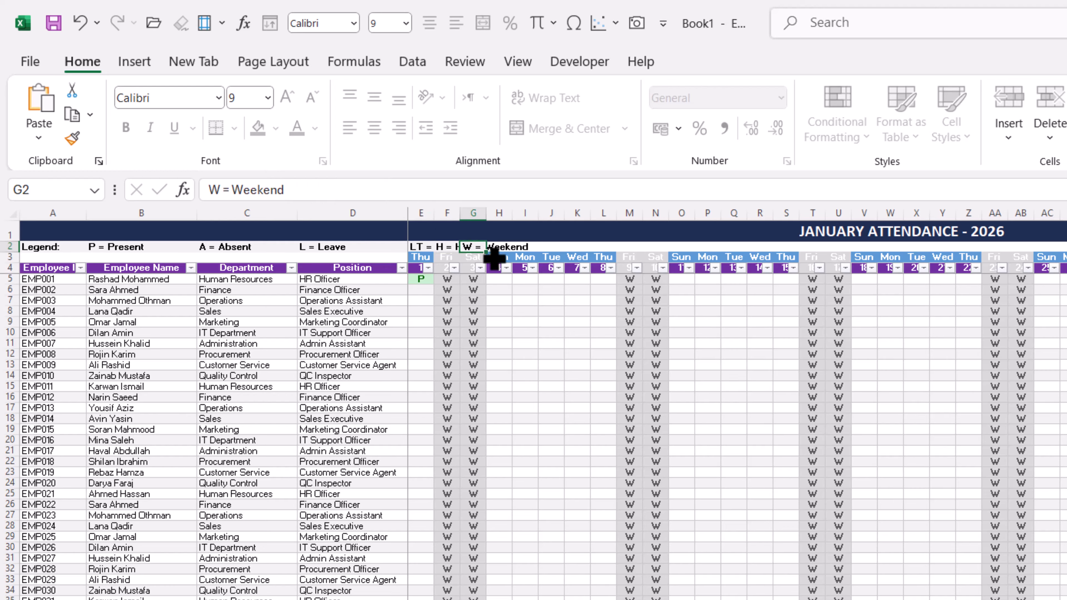
pyautogui.click(586, 362)
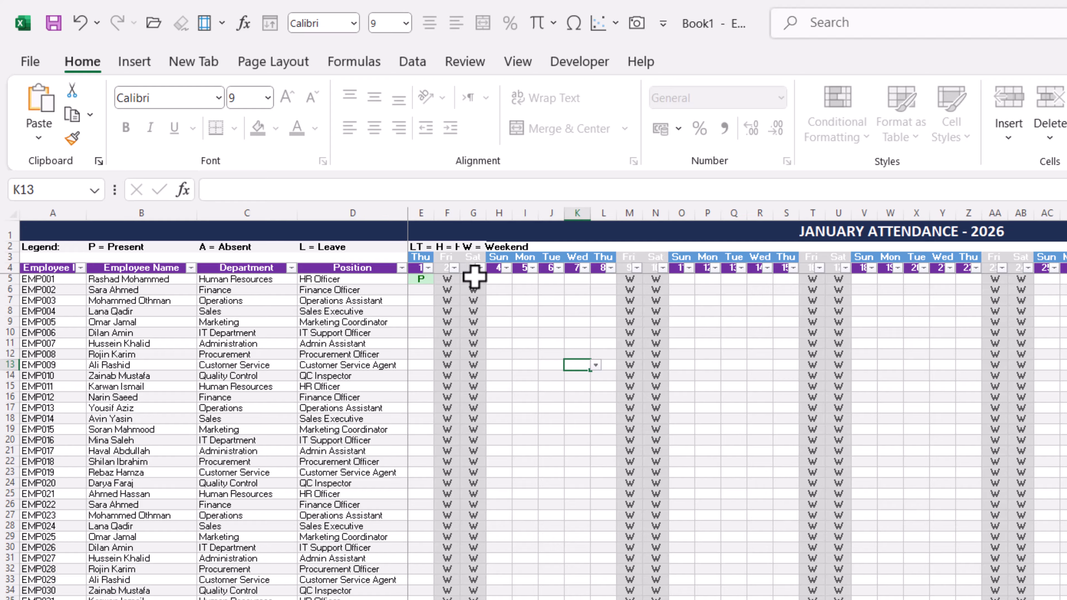
# Step: Mark the first employee P for January 4 and fill that value down for all employees
pyautogui.click(491, 278)
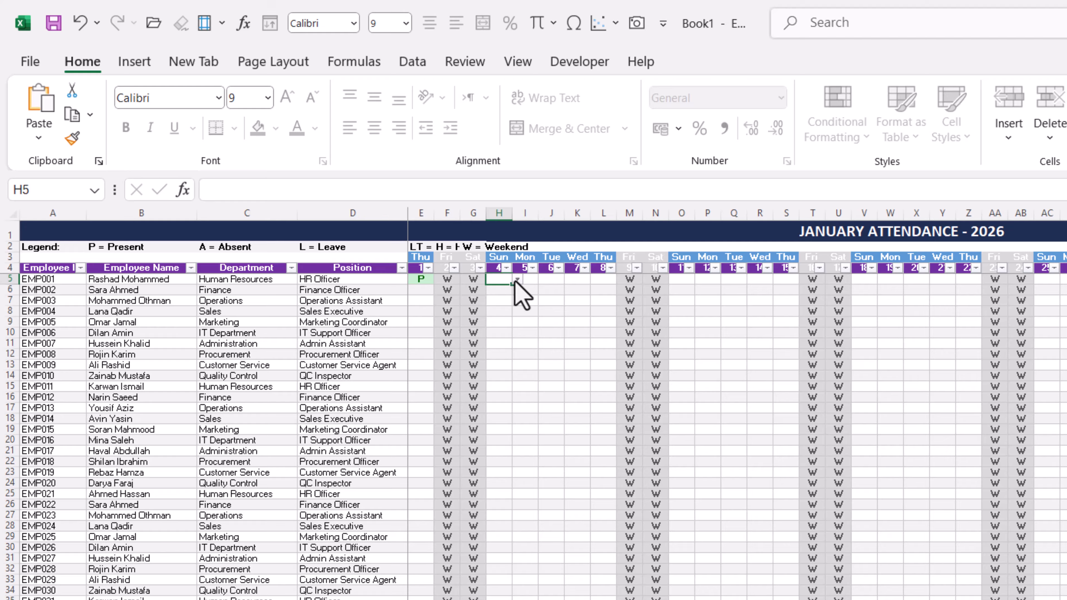
pyautogui.click(516, 279)
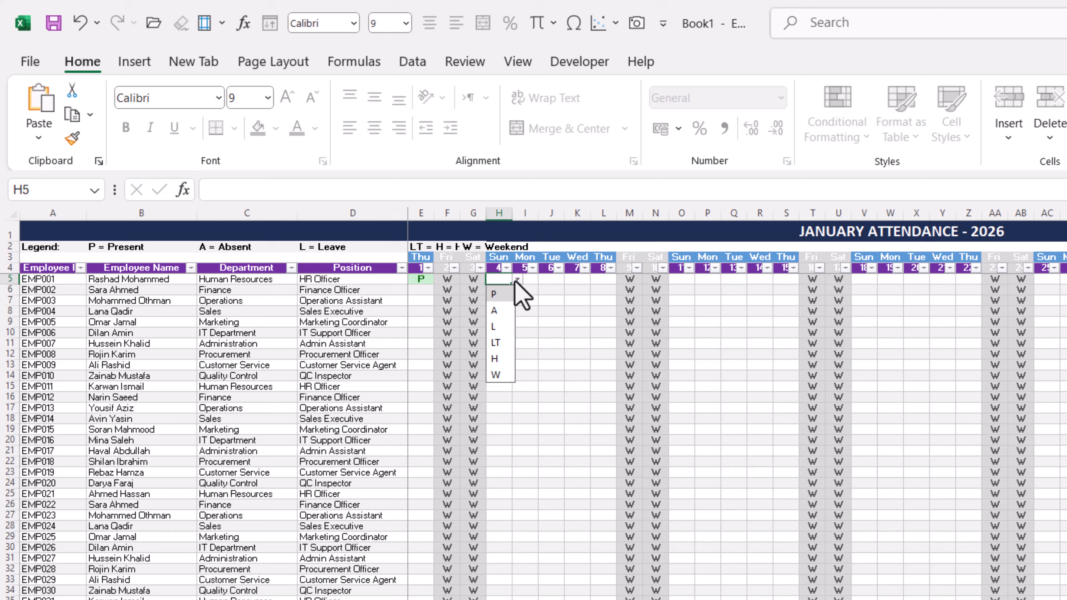
pyautogui.click(504, 295)
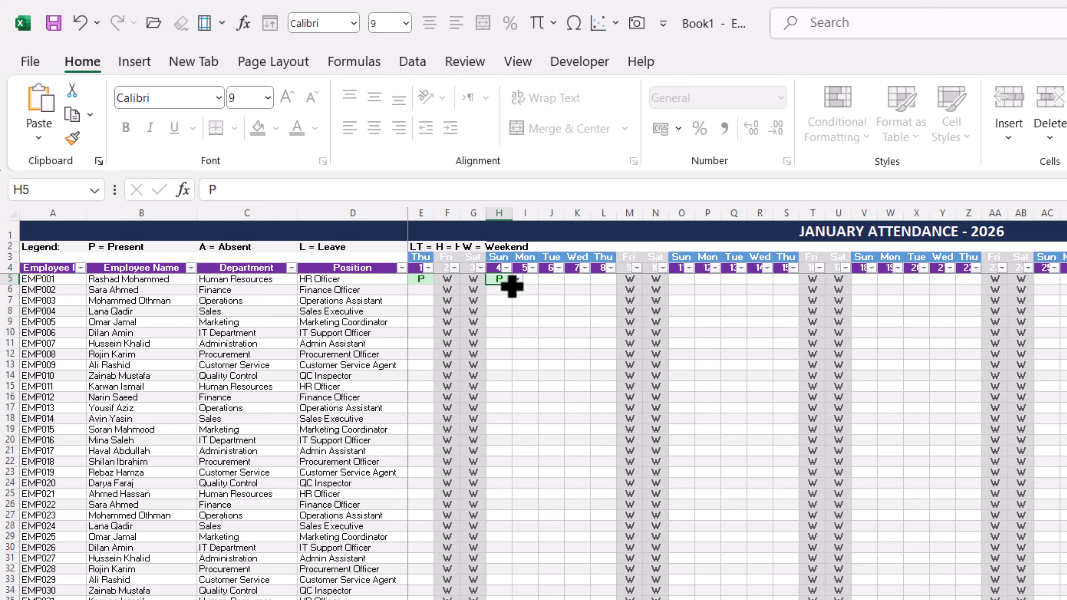
pyautogui.doubleClick(513, 285)
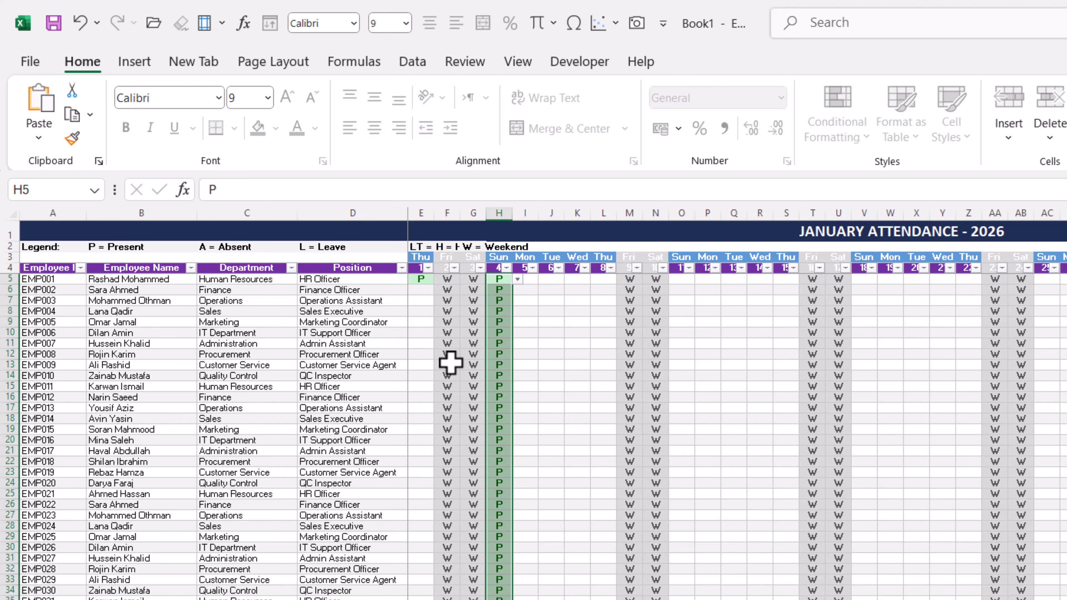
# Step: Fill the first employee's P for January 1 down the column for all employees
pyautogui.click(429, 287)
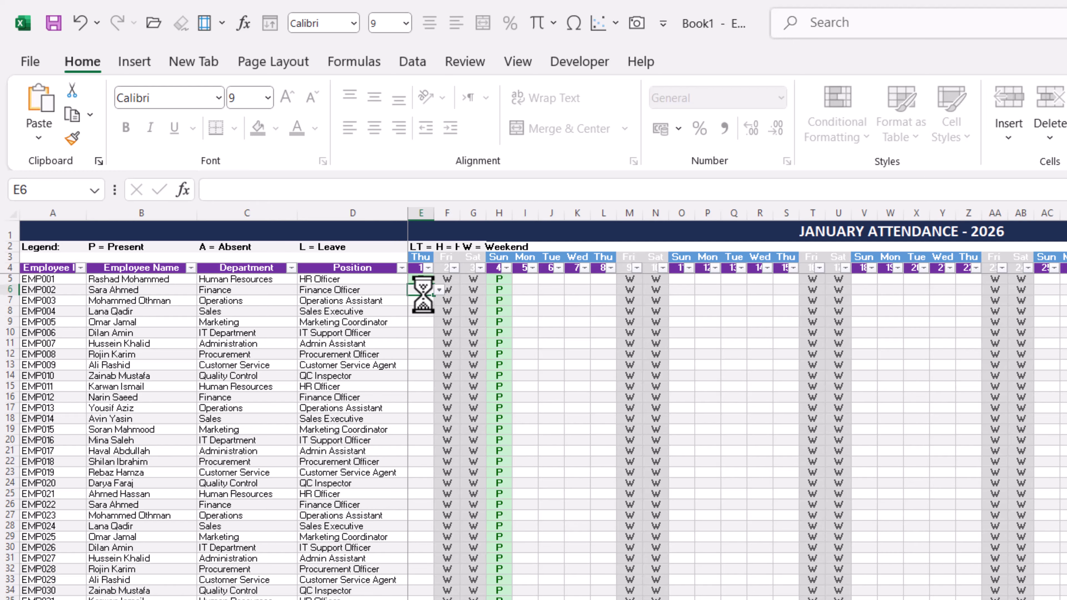
pyautogui.keyDown('ctrl'); pyautogui.scroll(5, 424, 295); pyautogui.keyUp('ctrl')
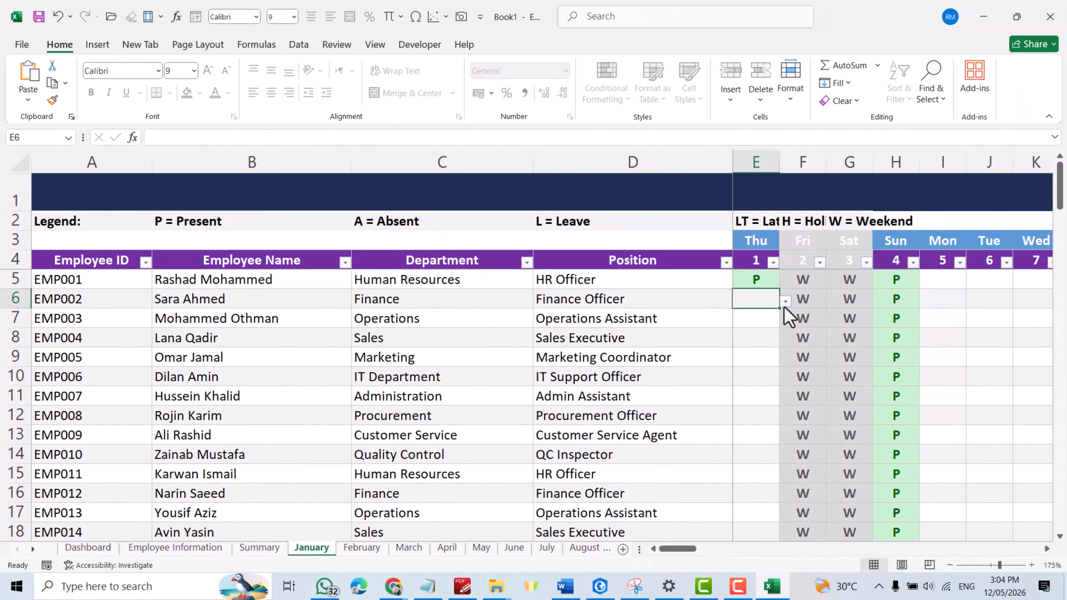
pyautogui.click(765, 282)
pyautogui.doubleClick(779, 290)
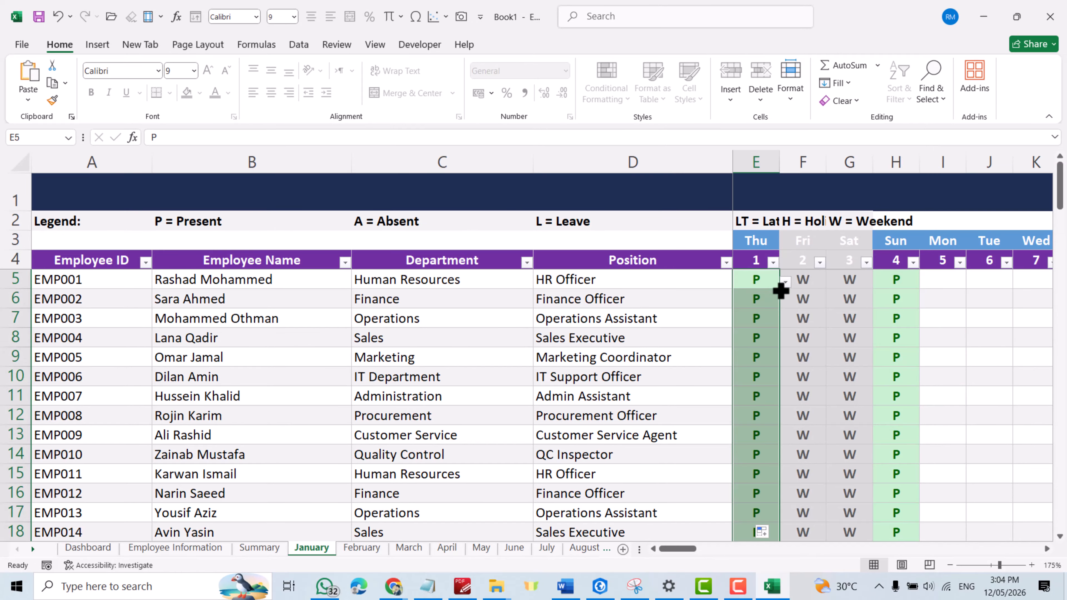
# Step: Mark the first employee P for January 5, extend it across to January 8, and fill the range down for all employees
pyautogui.click(936, 279)
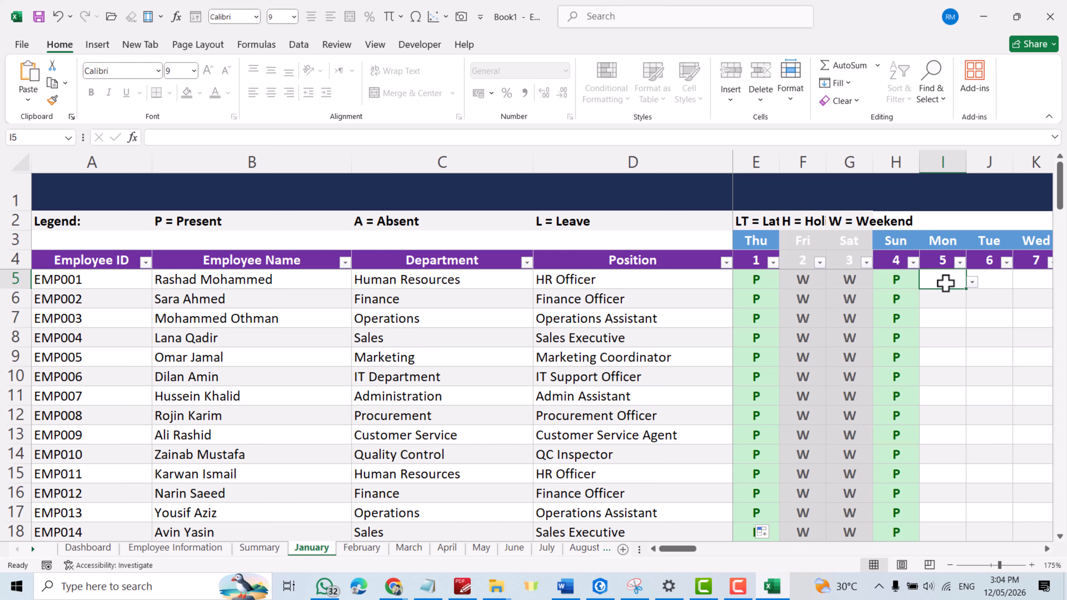
pyautogui.click(973, 282)
pyautogui.click(947, 299)
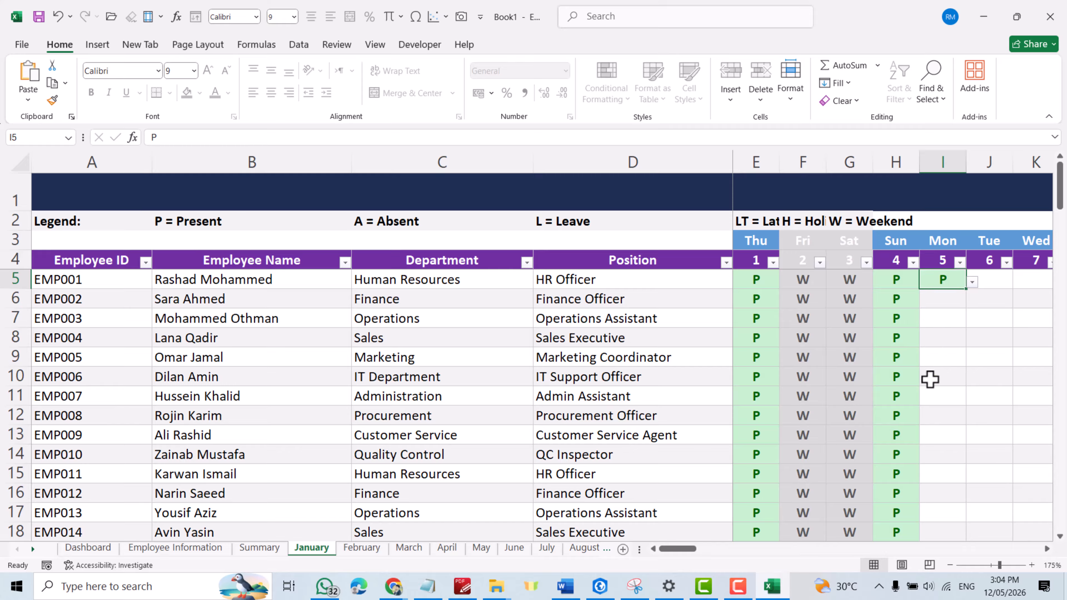
pyautogui.moveTo(686, 548); pyautogui.dragTo(701, 546)
pyautogui.moveTo(896, 289); pyautogui.dragTo(1025, 290)
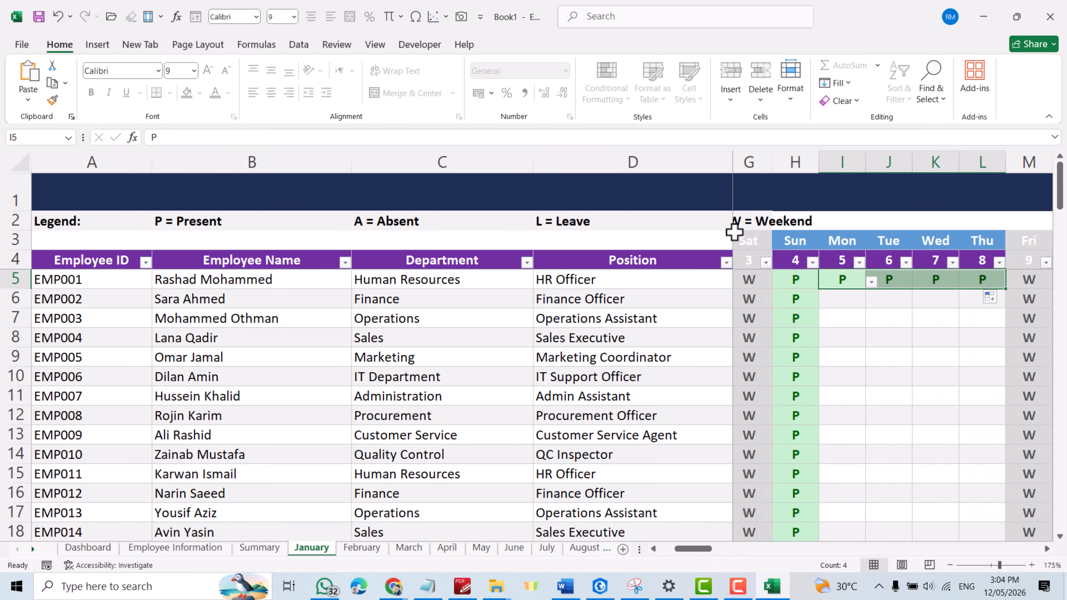
pyautogui.scroll(-3, 734, 235)
pyautogui.moveTo(704, 549); pyautogui.dragTo(753, 548)
pyautogui.doubleClick(758, 253)
# Step: Enter P for January 11, extend it across to January 15, and fill the range down for all employees
pyautogui.click(680, 247)
pyautogui.write('P')
pyautogui.moveTo(698, 254); pyautogui.dragTo(833, 256)
pyautogui.doubleClick(835, 254)
# Step: Set January 18 to LT, January 20 to A and January 19, 21 and 22 to P, and fill them down for all employees
pyautogui.moveTo(752, 549); pyautogui.dragTo(786, 548)
pyautogui.click(777, 248)
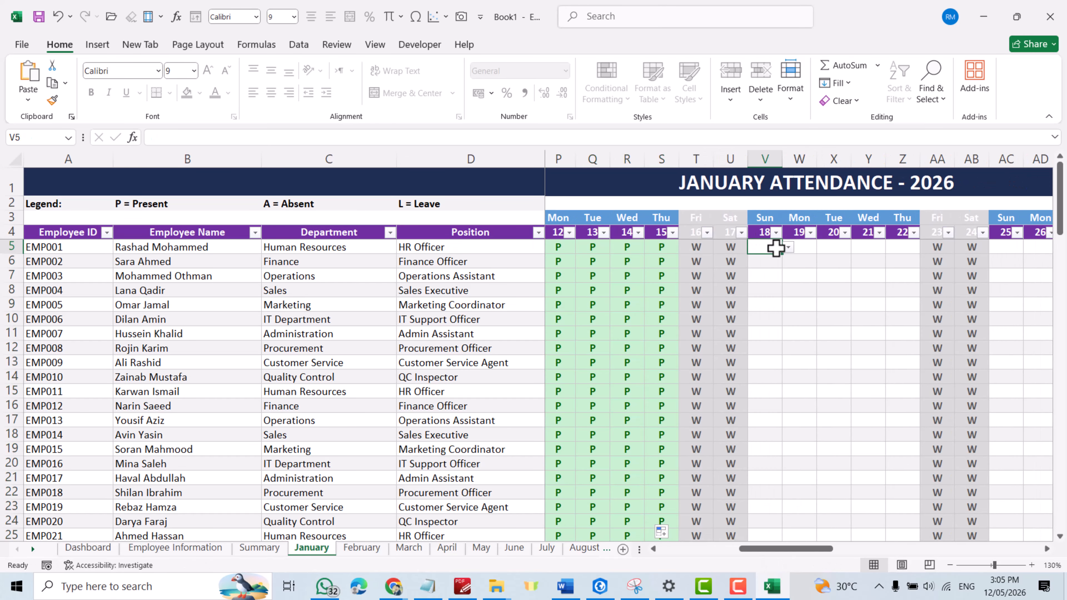
pyautogui.click(765, 295)
pyautogui.click(926, 247)
pyautogui.click(903, 260)
pyautogui.moveTo(764, 247); pyautogui.dragTo(902, 247)
pyautogui.doubleClick(920, 254)
# Step: Examine the January sheet's attendance totals, Working Days, Attendance % and Remarks columns, leaving the Remarks filter unchanged, and return to the day columns
pyautogui.click(858, 548)
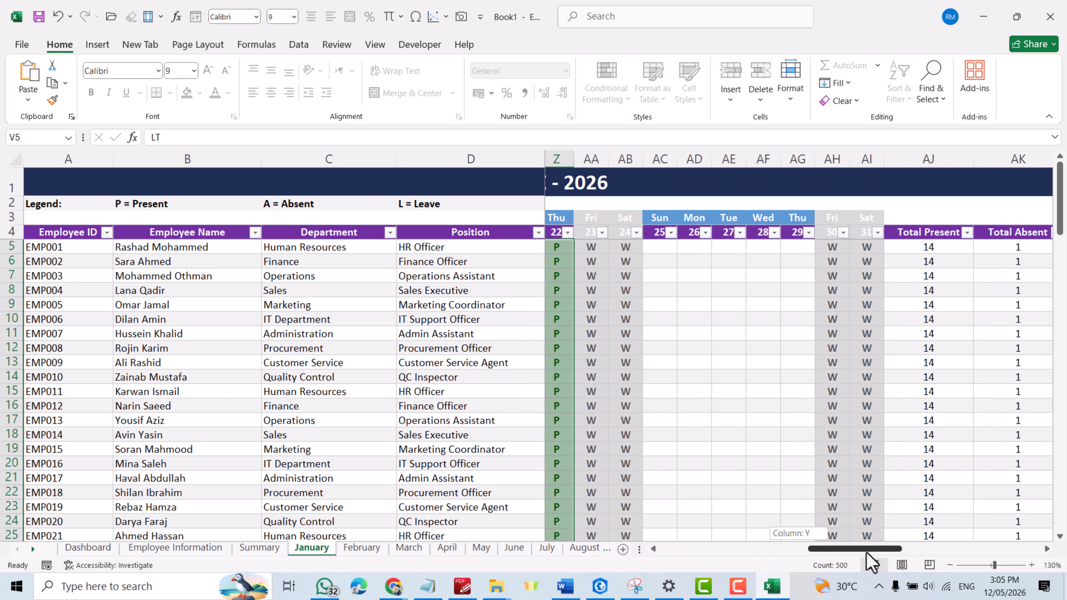
pyautogui.moveTo(912, 555); pyautogui.dragTo(928, 555)
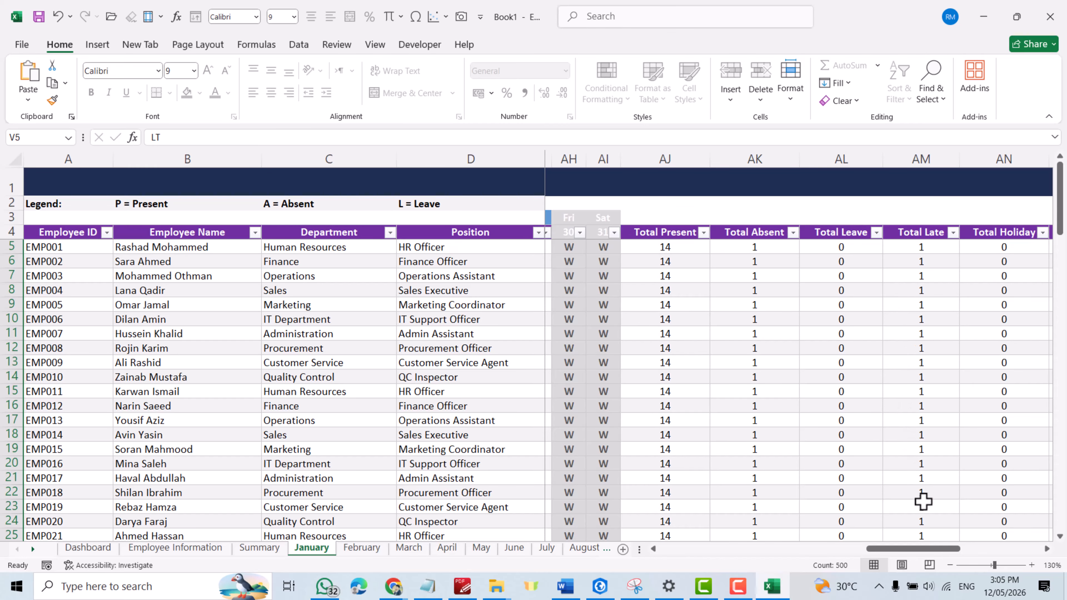
pyautogui.moveTo(926, 557); pyautogui.dragTo(976, 565)
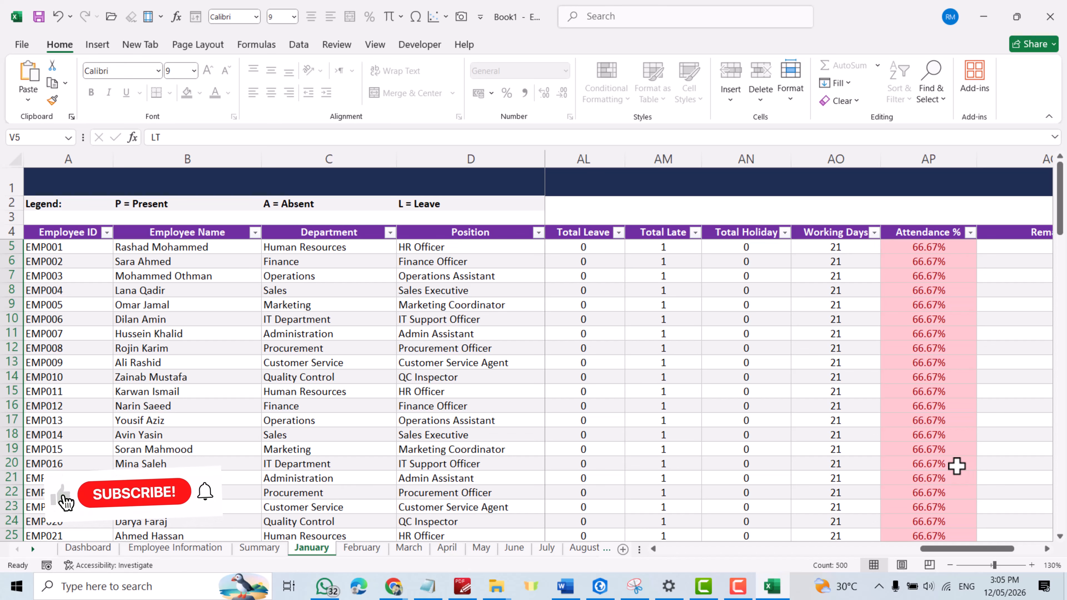
pyautogui.moveTo(962, 563); pyautogui.dragTo(991, 559)
pyautogui.click(988, 232)
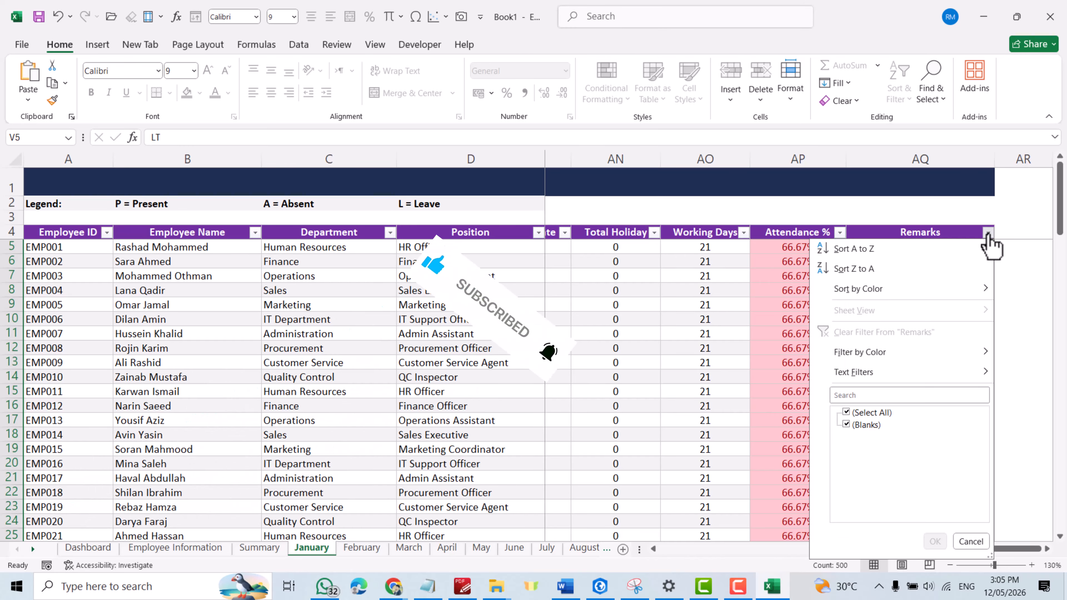
pyautogui.click(995, 261)
pyautogui.click(1026, 322)
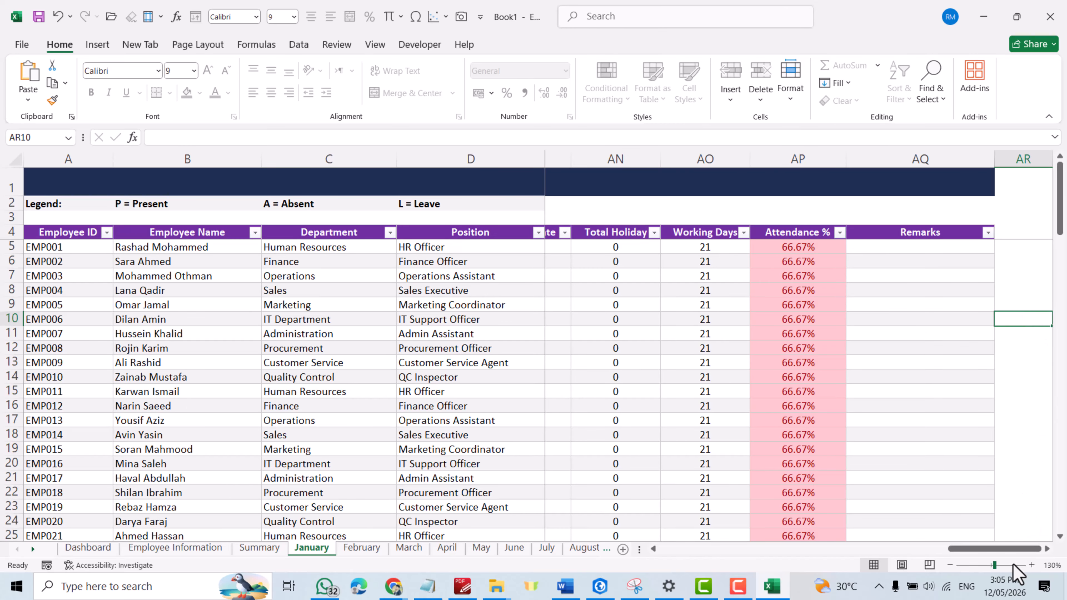
pyautogui.moveTo(1001, 547); pyautogui.dragTo(776, 555)
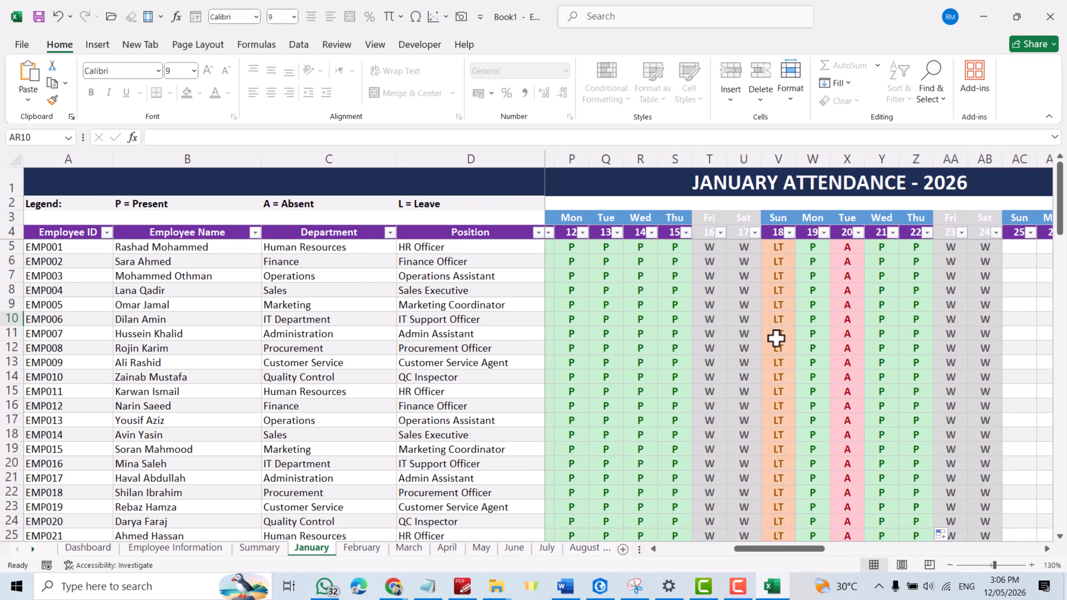
# Step: View the February, March and April attendance sheets
pyautogui.click(355, 548)
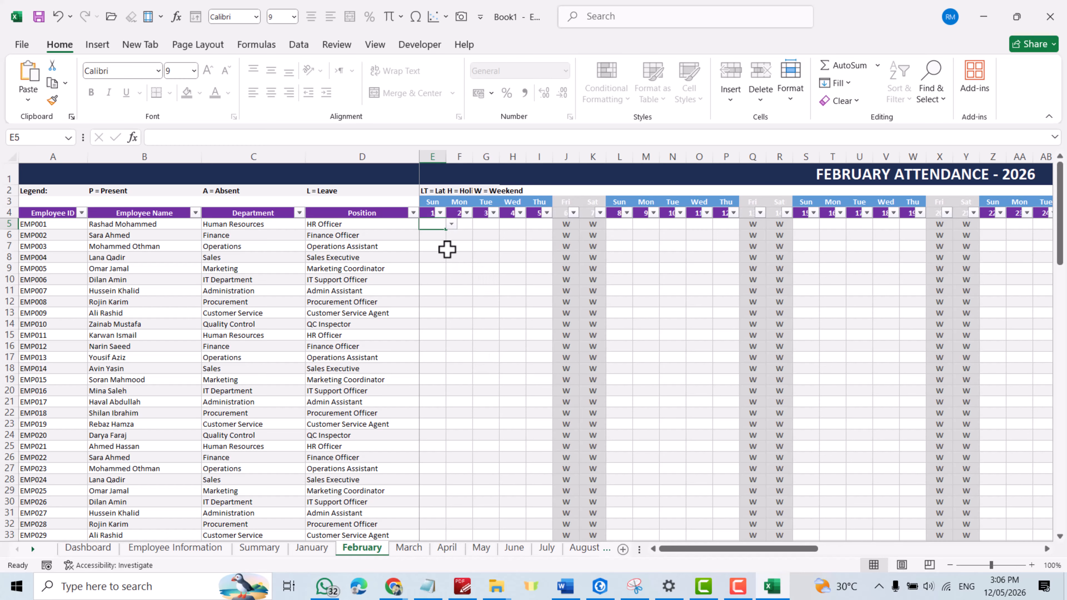
pyautogui.click(408, 547)
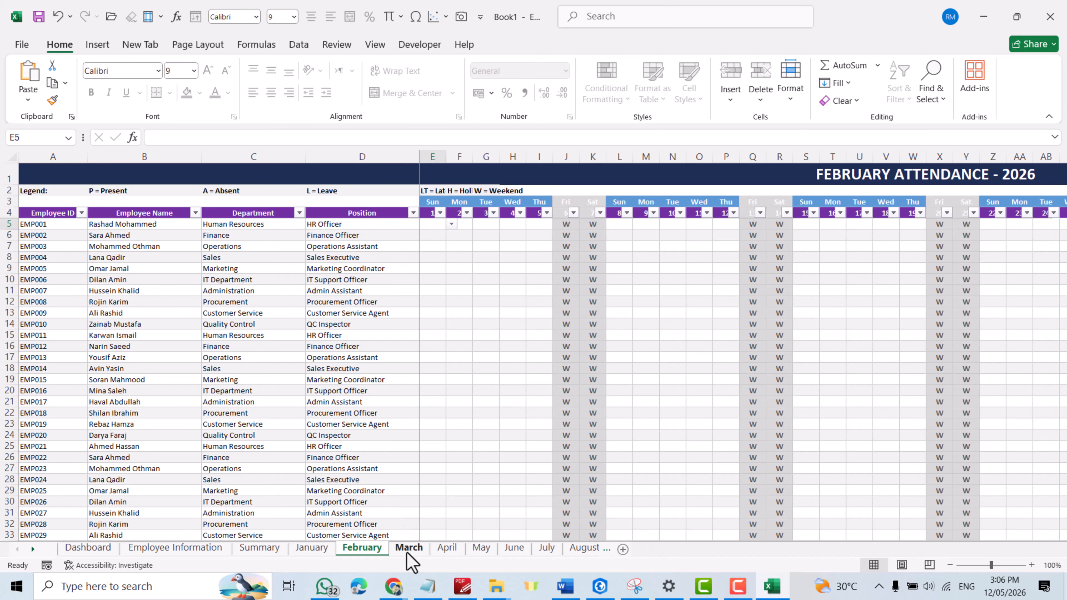
pyautogui.click(444, 551)
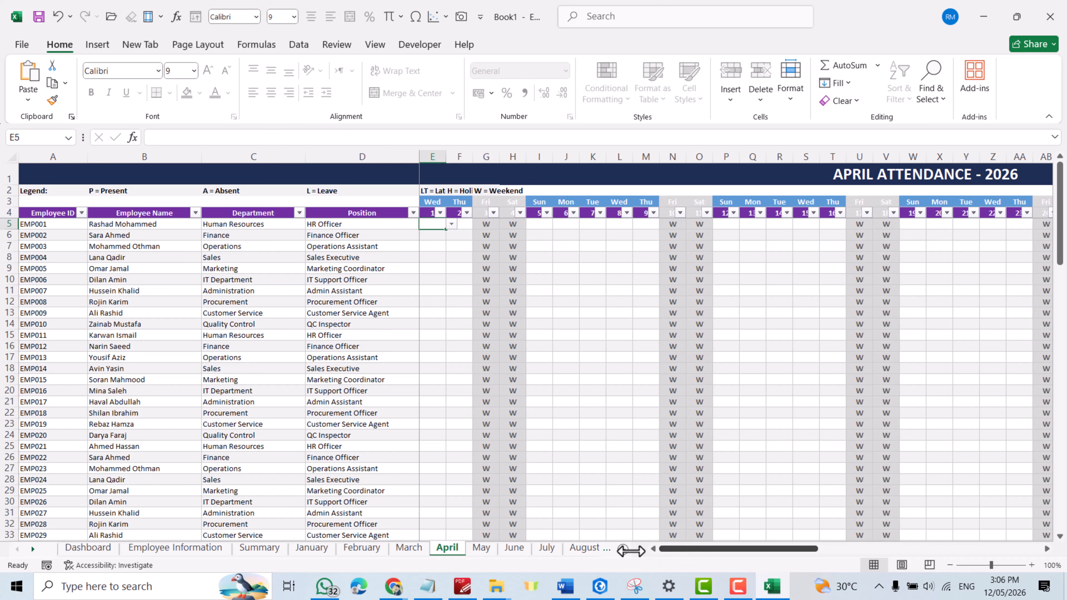
# Step: Review the Dashboard's updated cards, monthly table and charts, and the yearly attendance figures on the Summary sheet
pyautogui.click(96, 549)
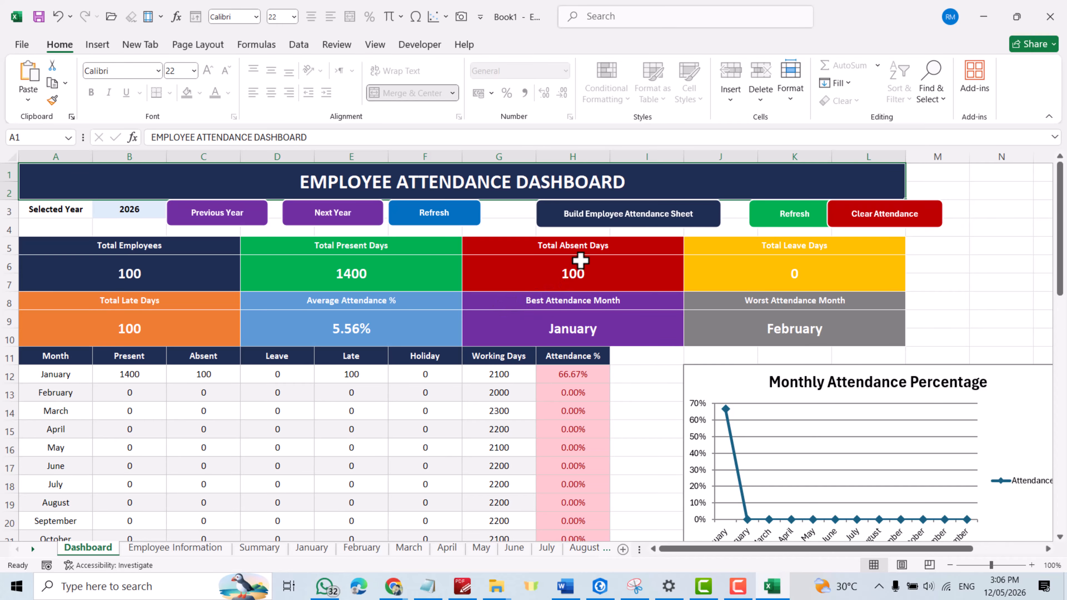
pyautogui.moveTo(1060, 238); pyautogui.dragTo(1064, 379)
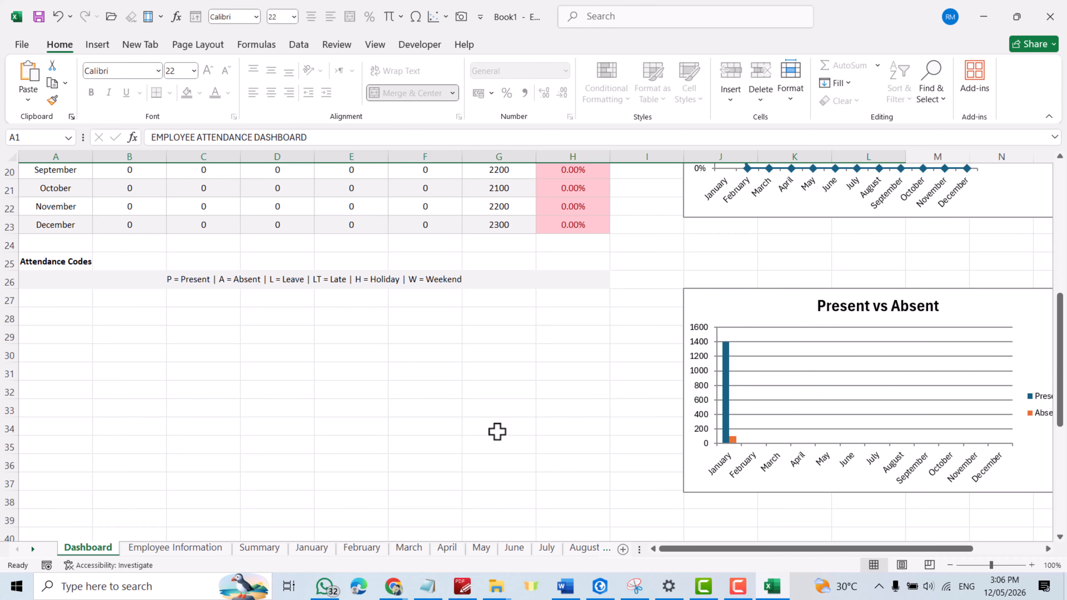
pyautogui.click(264, 549)
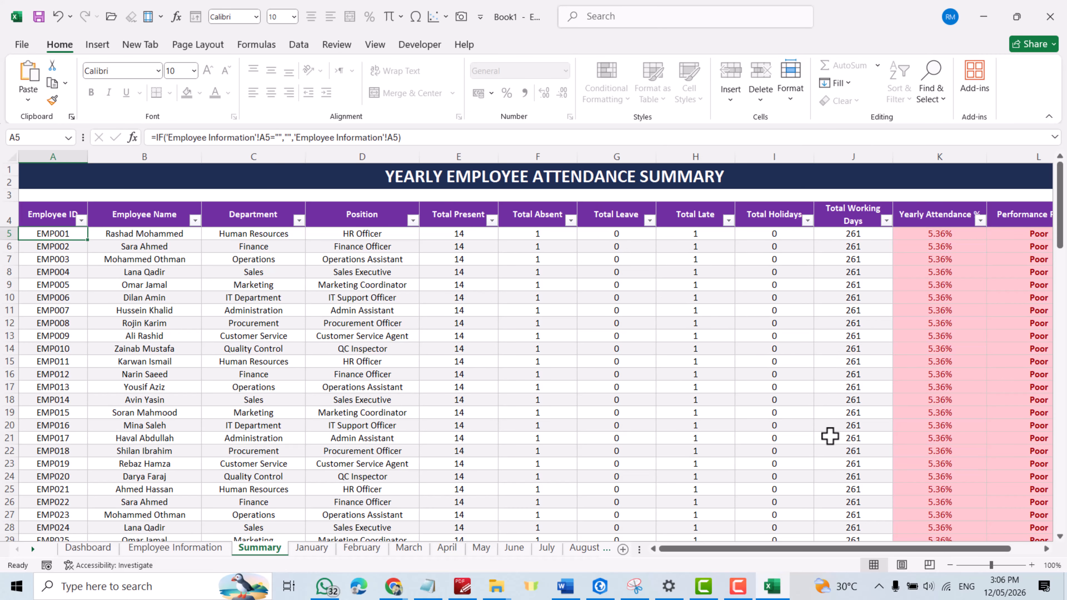
pyautogui.moveTo(767, 549); pyautogui.dragTo(716, 556)
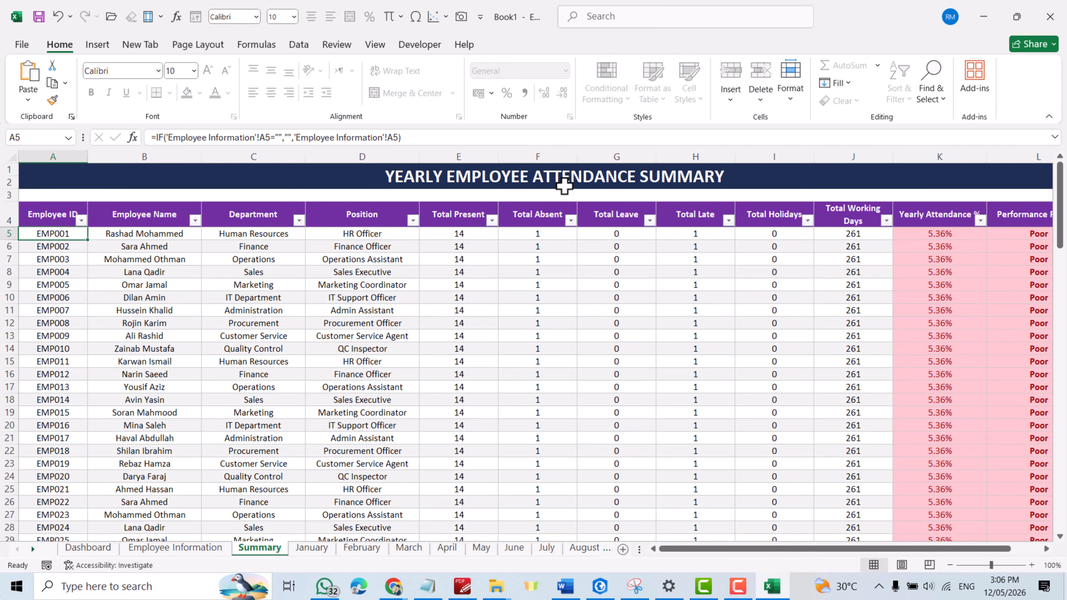